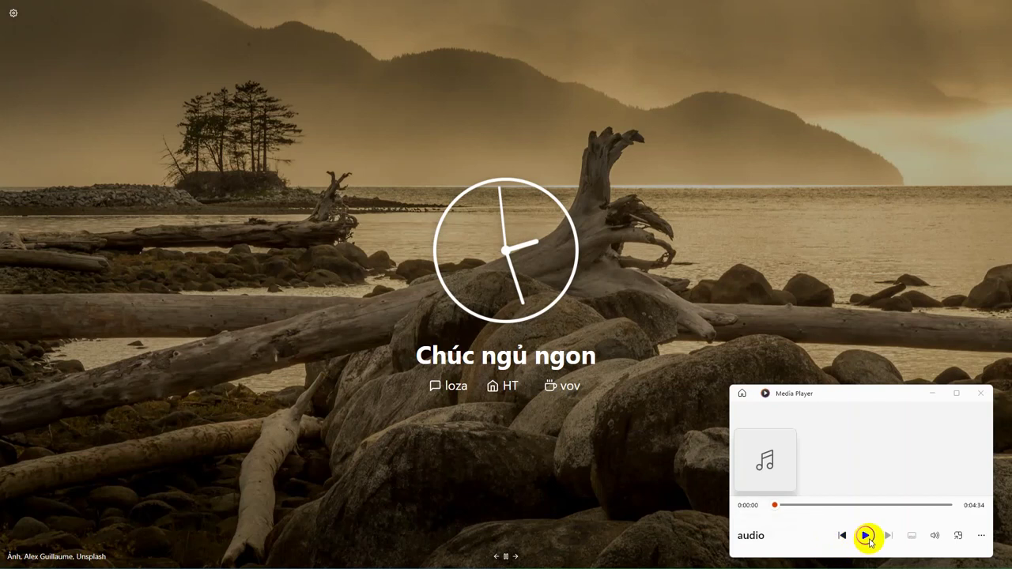
# - Hide Media Player and switch to the browser showing the YouTube stock-history video
pyautogui.click(583, 475)
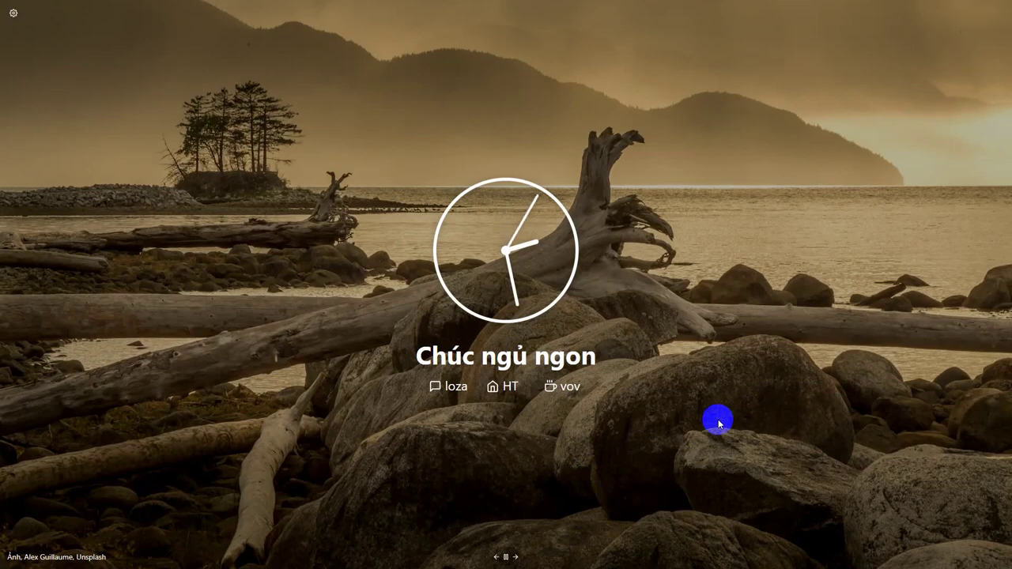
pyautogui.hotkey('alt', 'Tab')
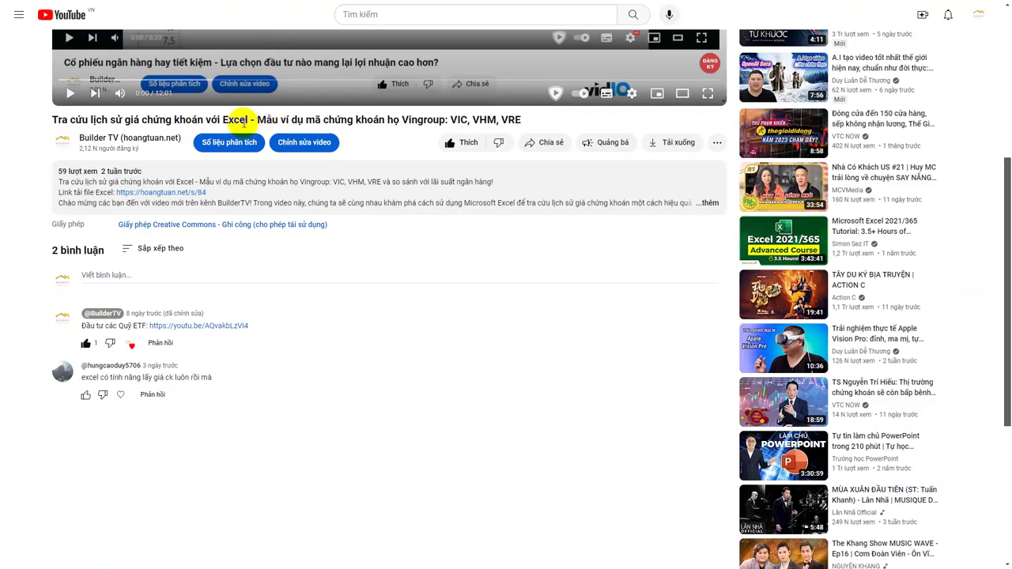
# - Highlight the viewer comment saying Excel can already fetch stock prices
pyautogui.scroll(1, 242, 124)
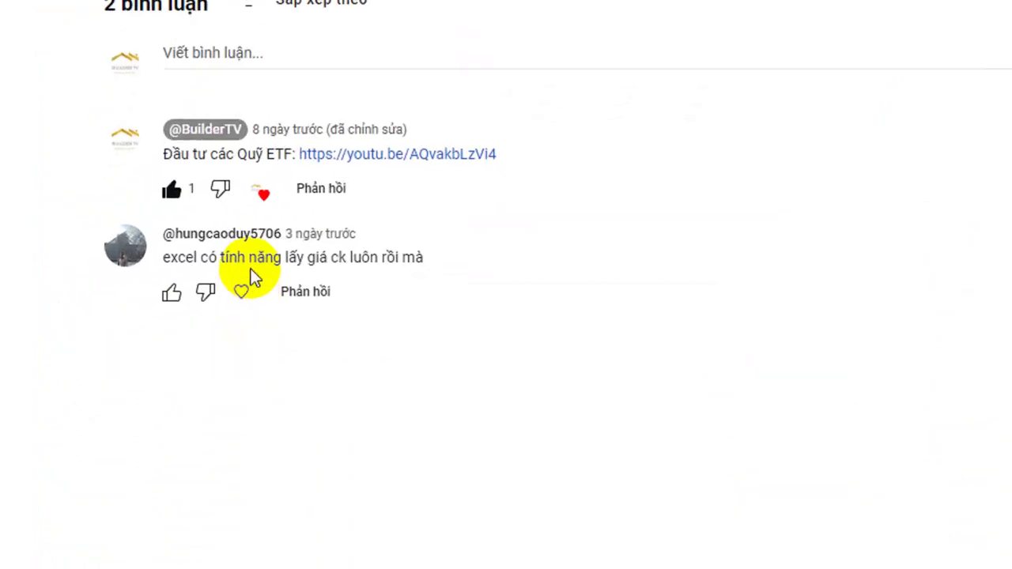
pyautogui.click(163, 257)
pyautogui.moveTo(163, 257); pyautogui.dragTo(451, 254)
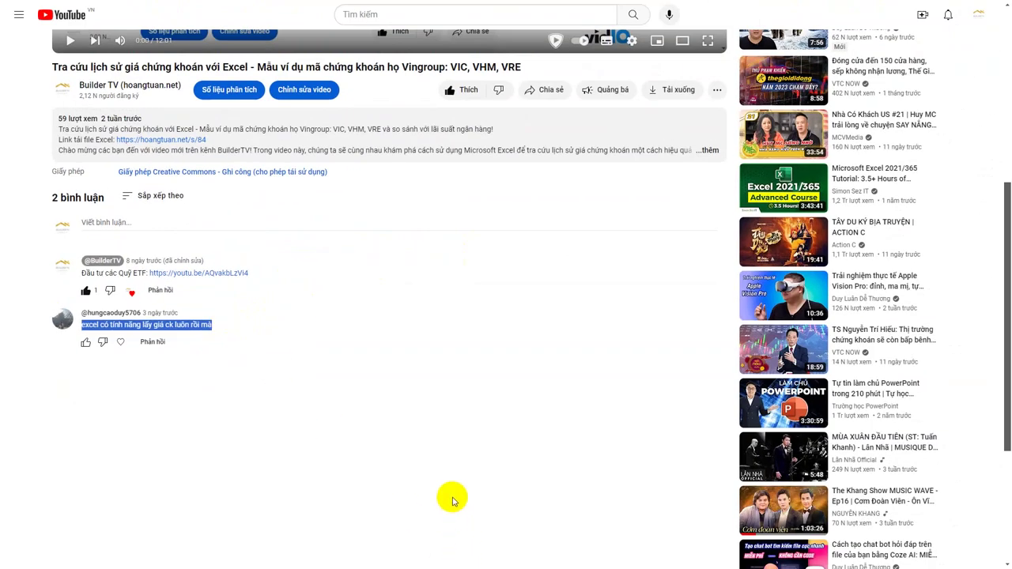
# - Snap the blank Book1 workbook beside the YouTube page
pyautogui.press('super')
pyautogui.hotkey('alt', 'Tab')
pyautogui.click(427, 299)
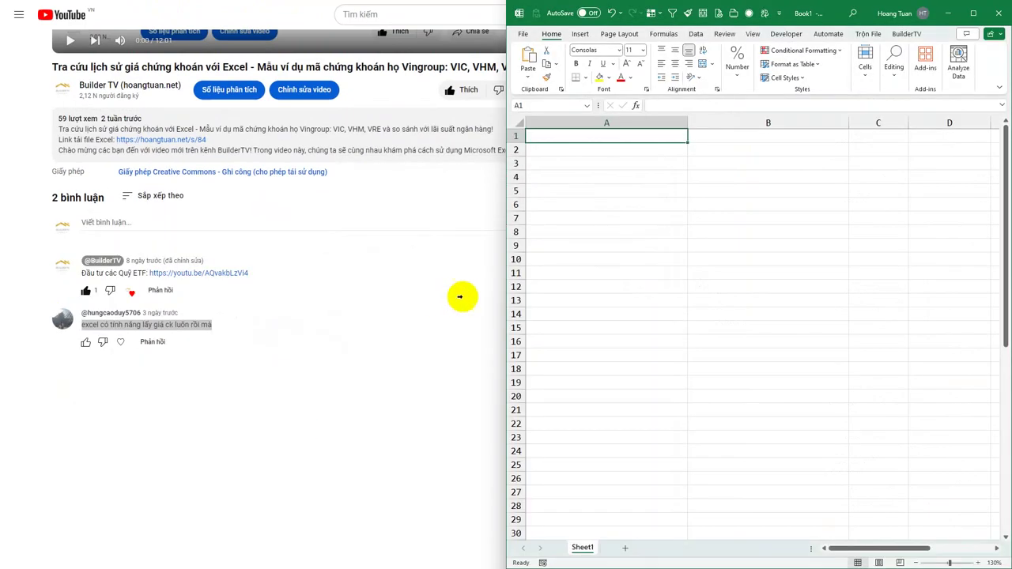
# - On the STOCKHISTORY help page, highlight Microsoft 365 among the supported Excel versions
pyautogui.click(751, 204)
pyautogui.click(287, 402)
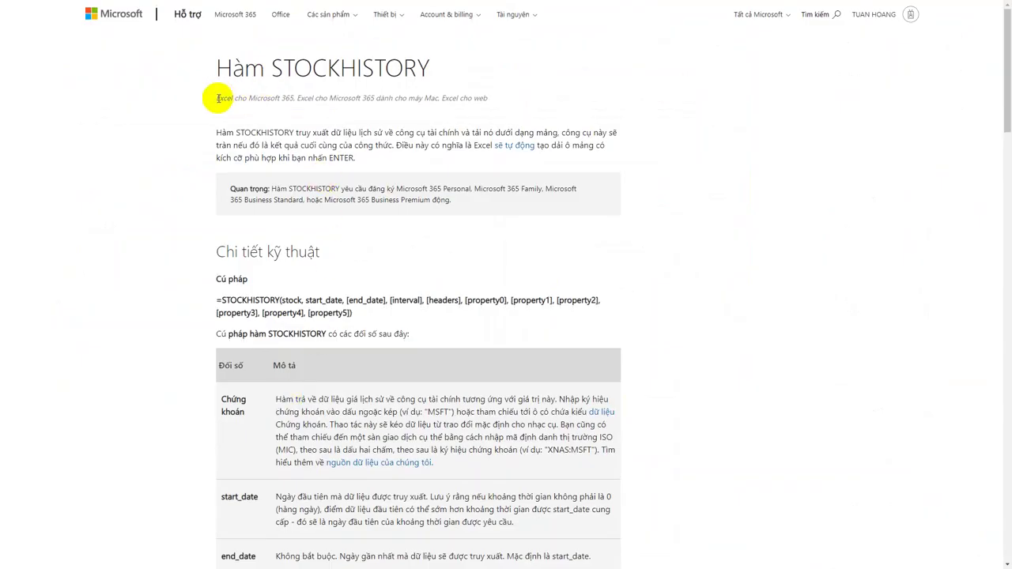
pyautogui.moveTo(219, 98); pyautogui.dragTo(488, 98)
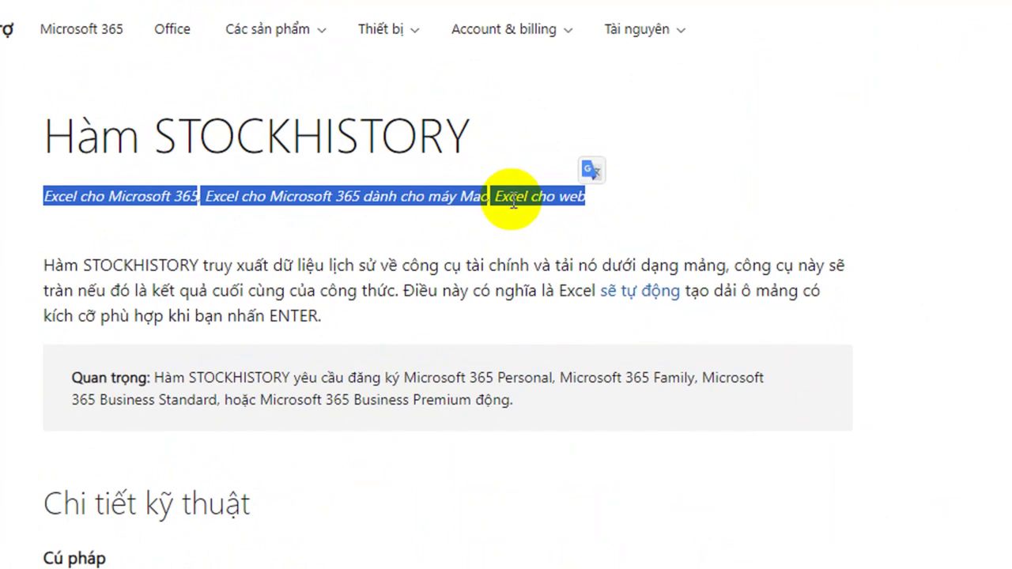
pyautogui.click(494, 199)
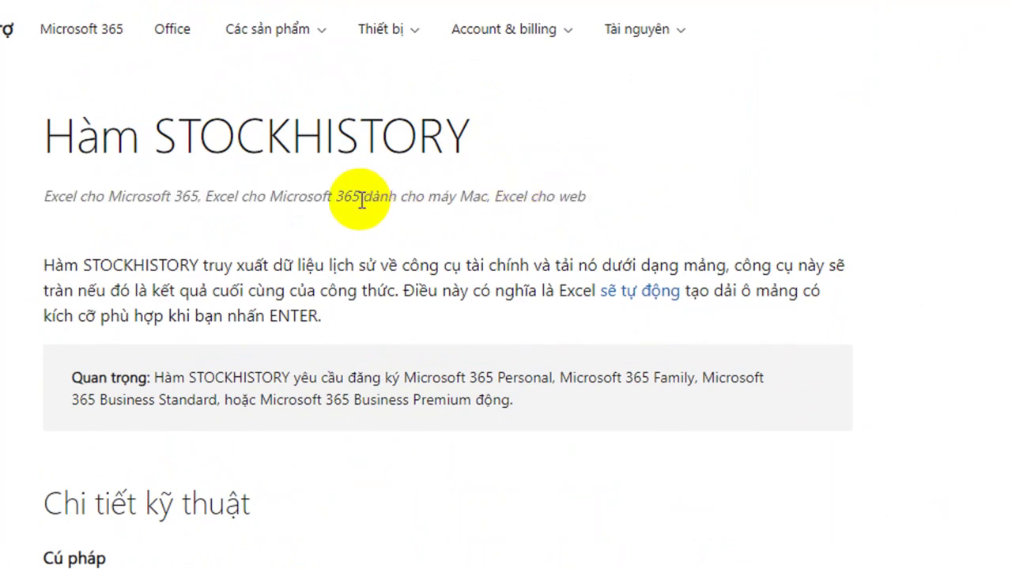
pyautogui.moveTo(269, 196); pyautogui.dragTo(361, 190)
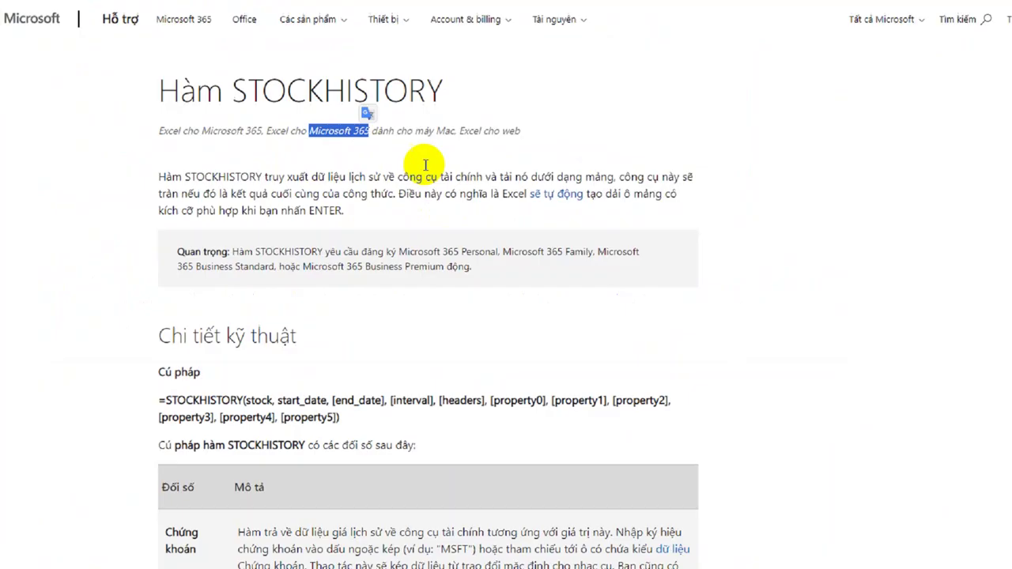
# - Open the stock data-source page and locate Vietnam's XSTC row for the Ho Chi Minh exchange
pyautogui.click(415, 467)
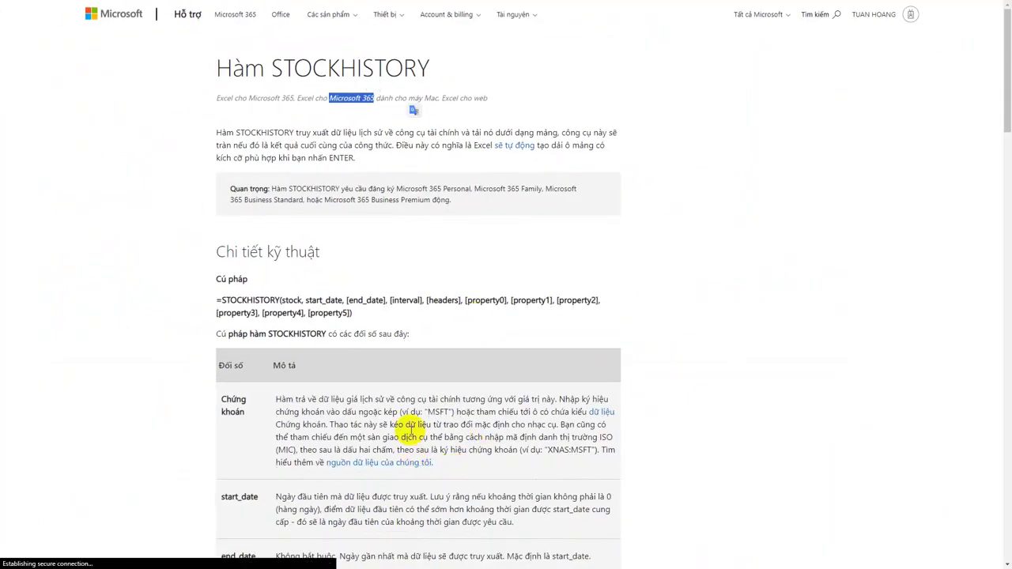
pyautogui.scroll(-5, 412, 399)
pyautogui.scroll(-6, 411, 399)
pyautogui.scroll(-6, 407, 399)
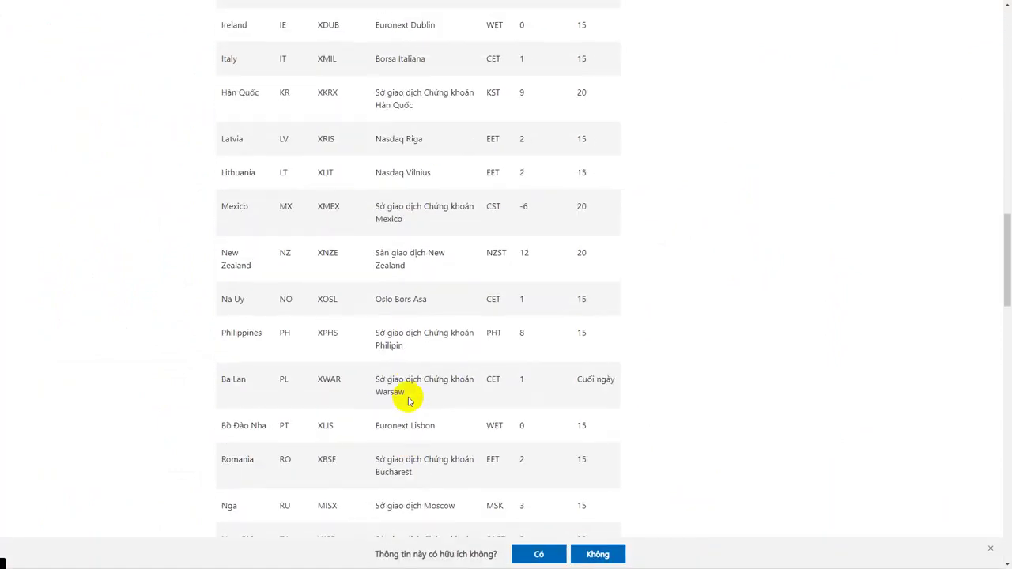
pyautogui.scroll(-6, 405, 399)
pyautogui.scroll(-6, 402, 400)
pyautogui.scroll(1, 427, 139)
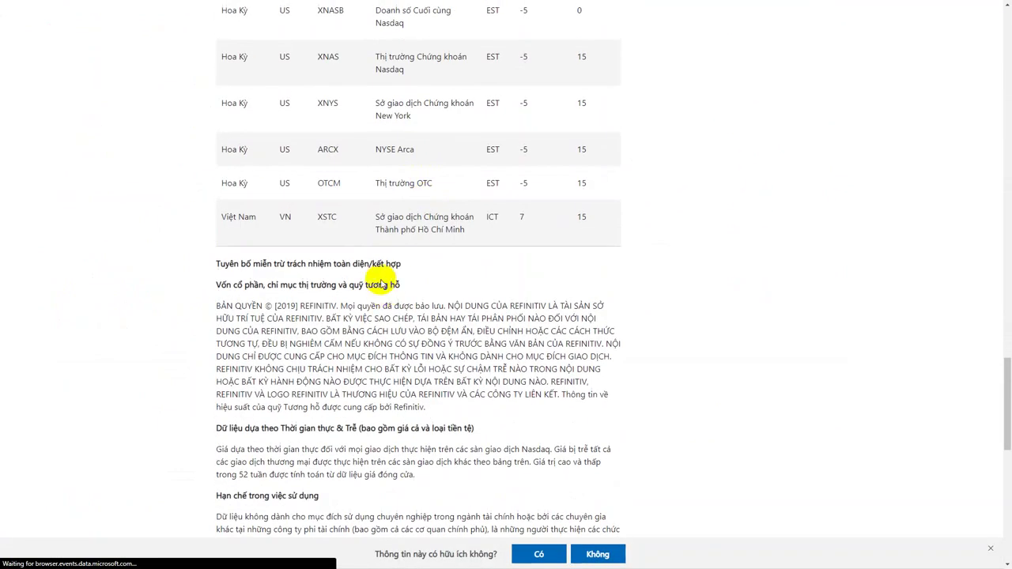
pyautogui.moveTo(377, 218); pyautogui.dragTo(468, 231)
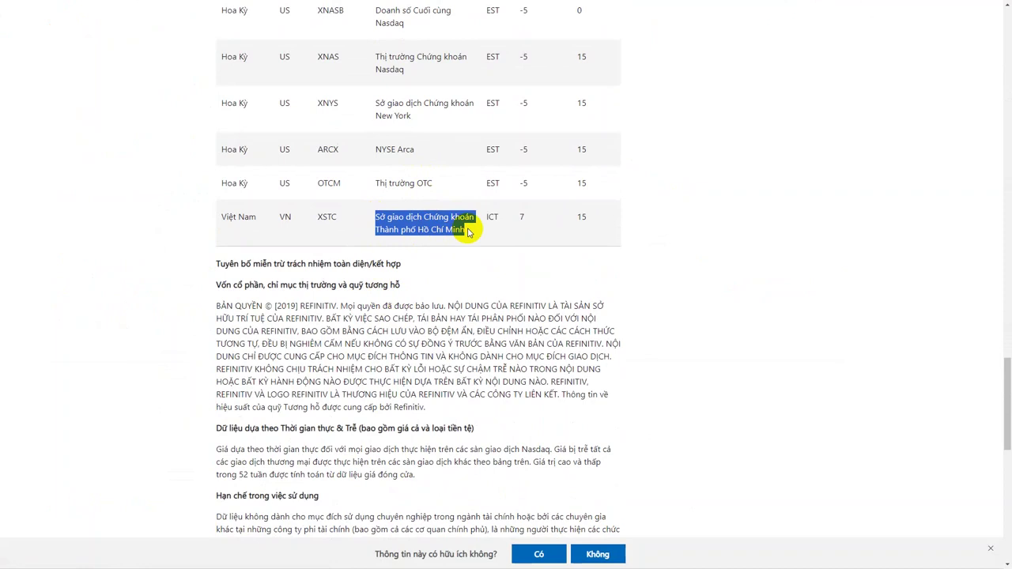
pyautogui.click(465, 229)
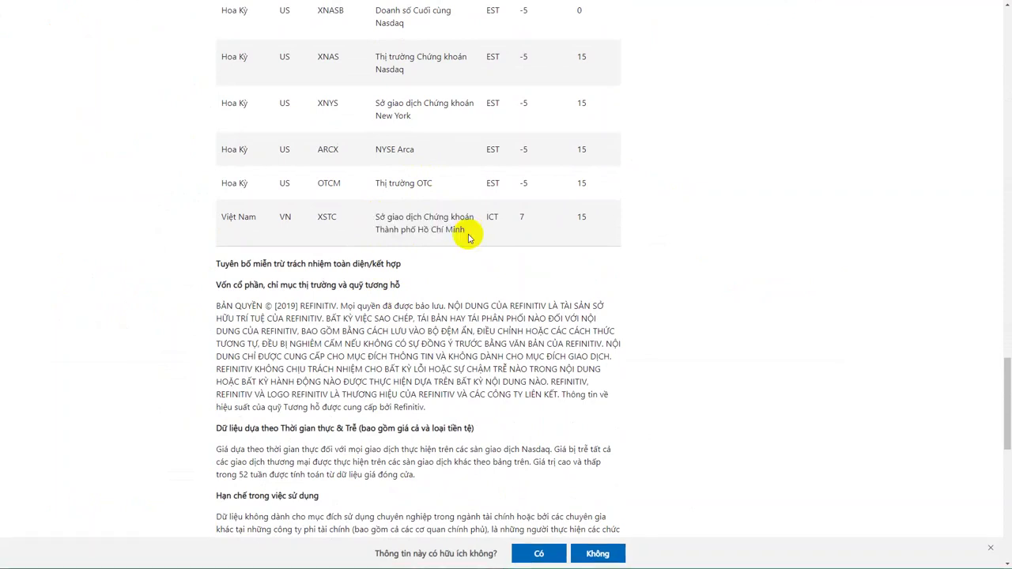
pyautogui.hotkey('alt', 'Tab')
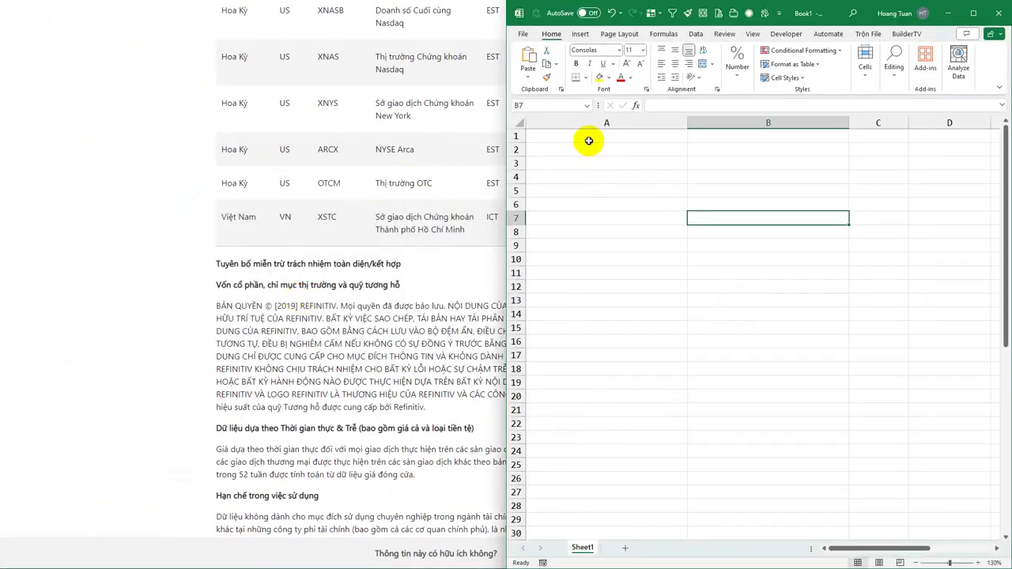
# - Maximize Book1, enter fpt in A1 and convert it to the Stocks type FPT CORPORATION (XSTC:FPT)
pyautogui.click(587, 136)
pyautogui.click(974, 12)
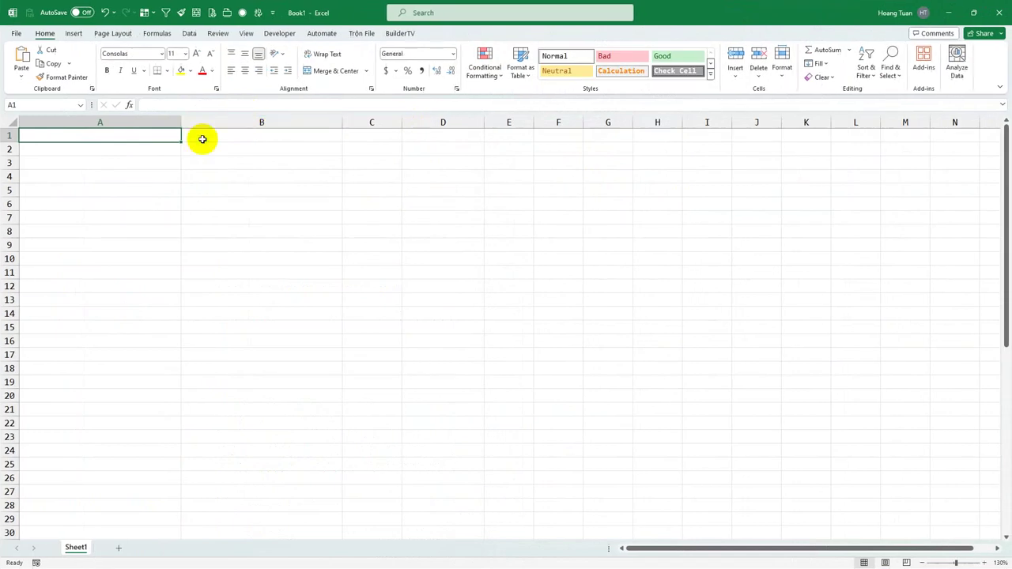
pyautogui.write('fpt')
pyautogui.press('Return')
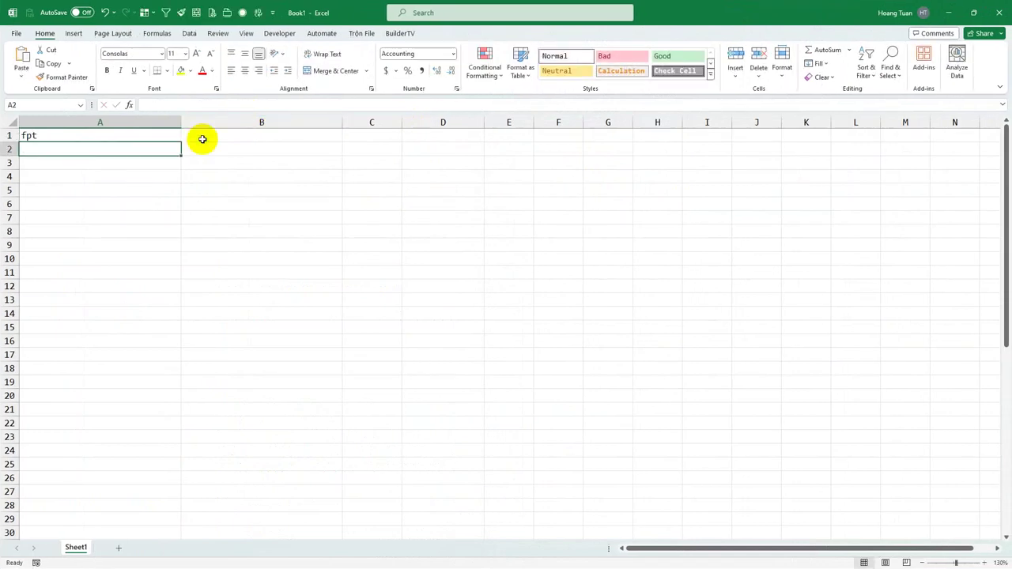
pyautogui.click(98, 136)
pyautogui.click(190, 34)
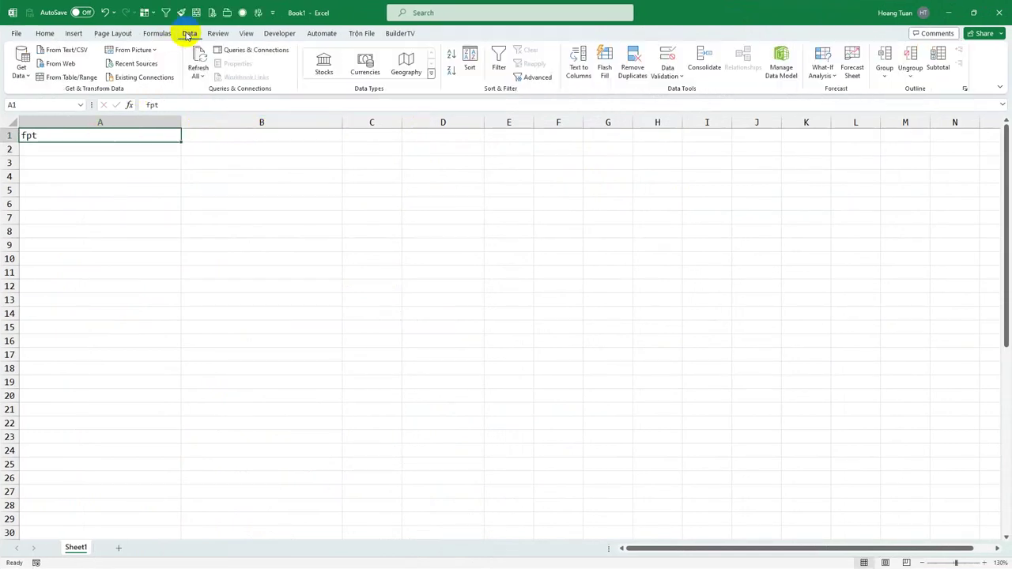
pyautogui.click(324, 64)
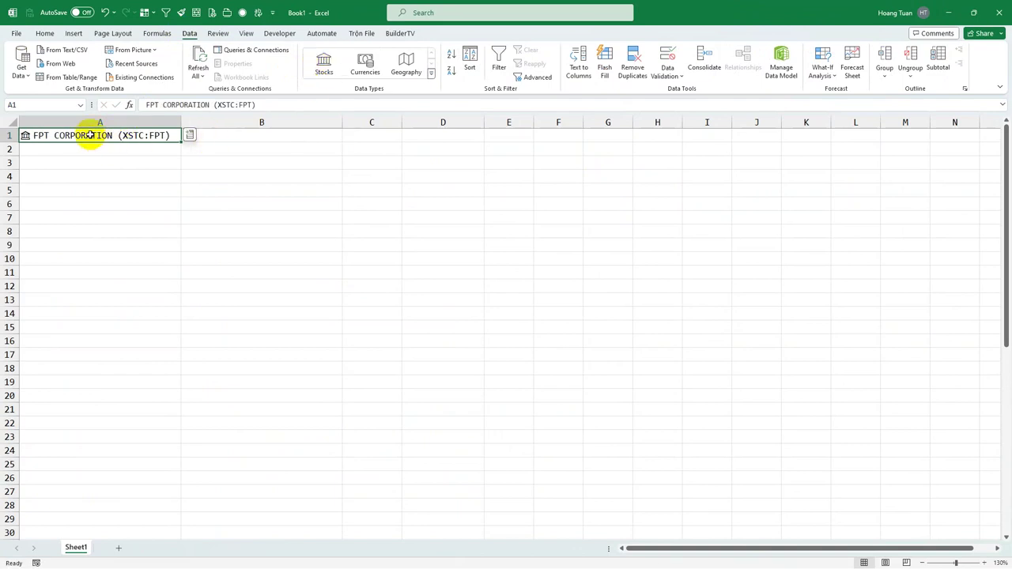
# - Open and enlarge FPT CORPORATION's data card, reviewing price, beta, exchange and company details
pyautogui.click(25, 136)
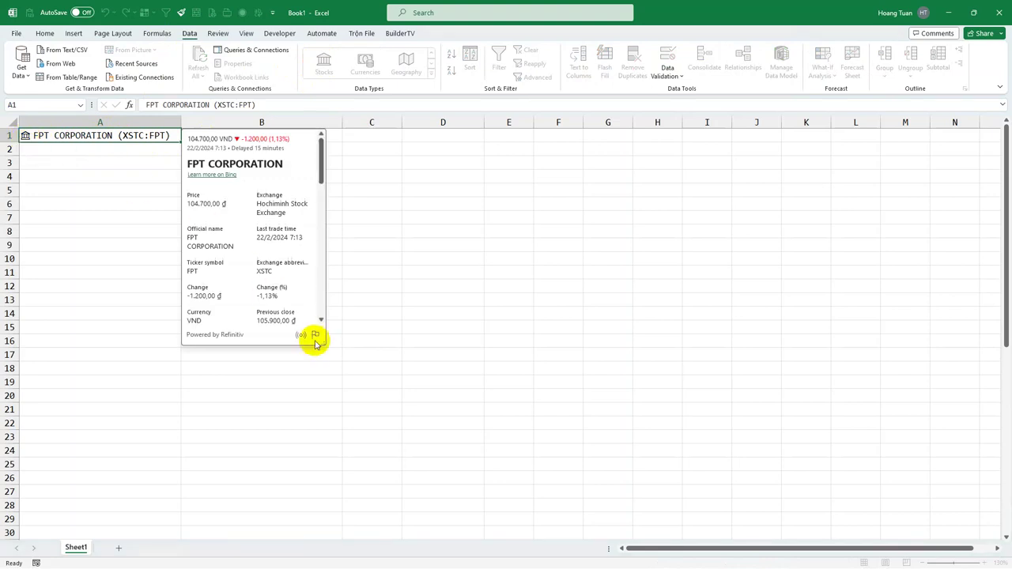
pyautogui.moveTo(323, 344); pyautogui.dragTo(828, 547)
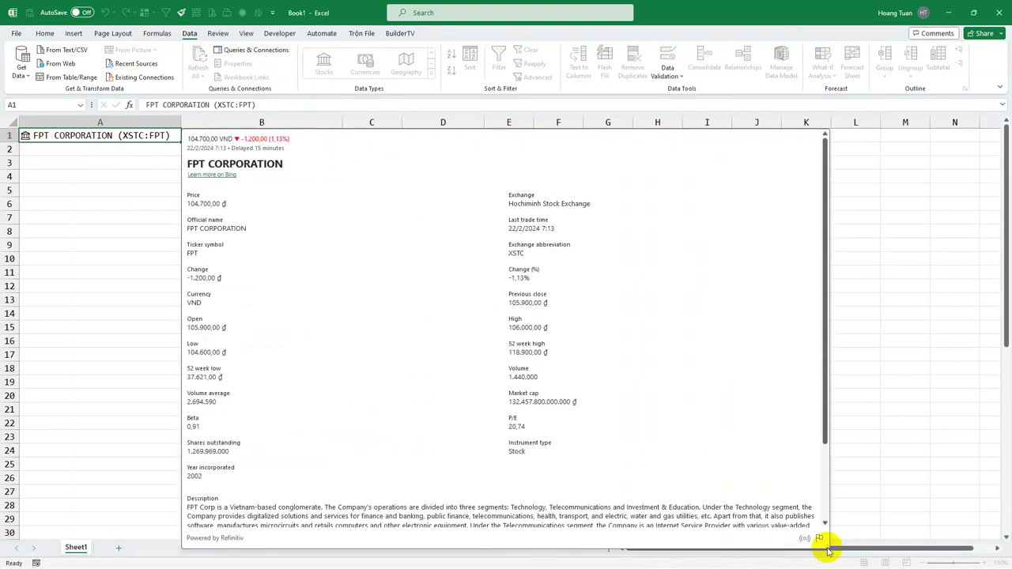
pyautogui.moveTo(528, 206)
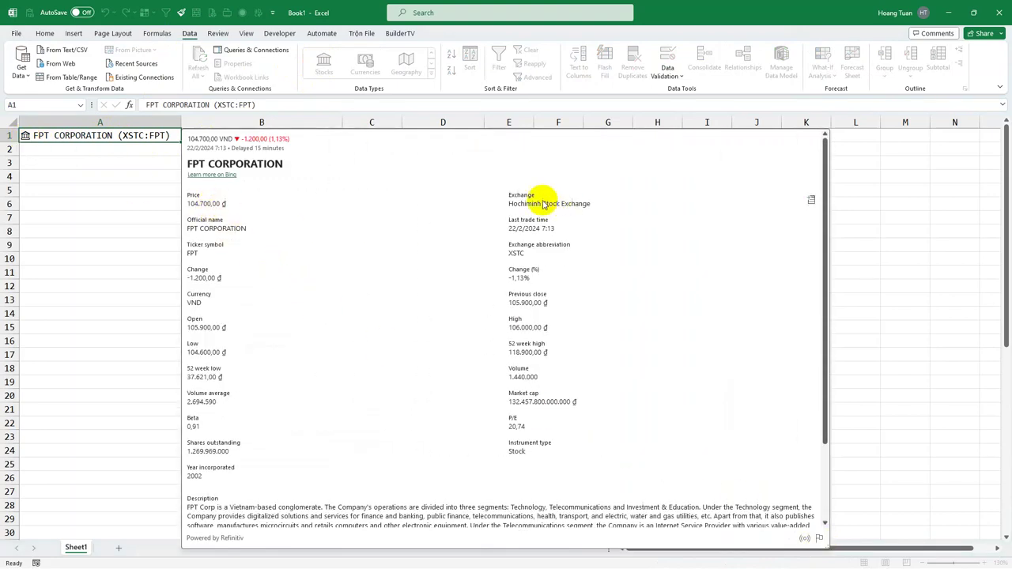
pyautogui.moveTo(219, 226)
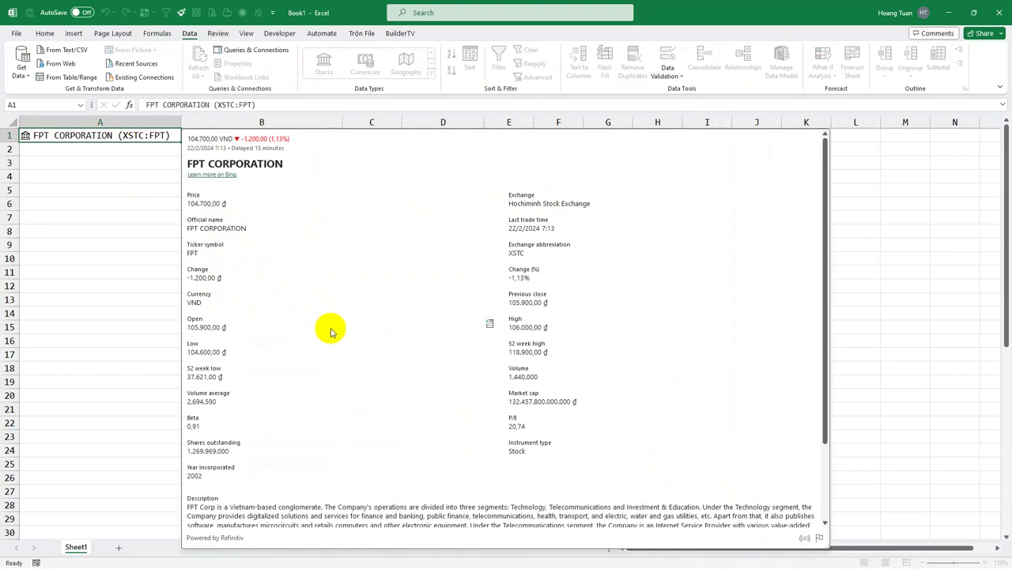
pyautogui.scroll(-1, 201, 348)
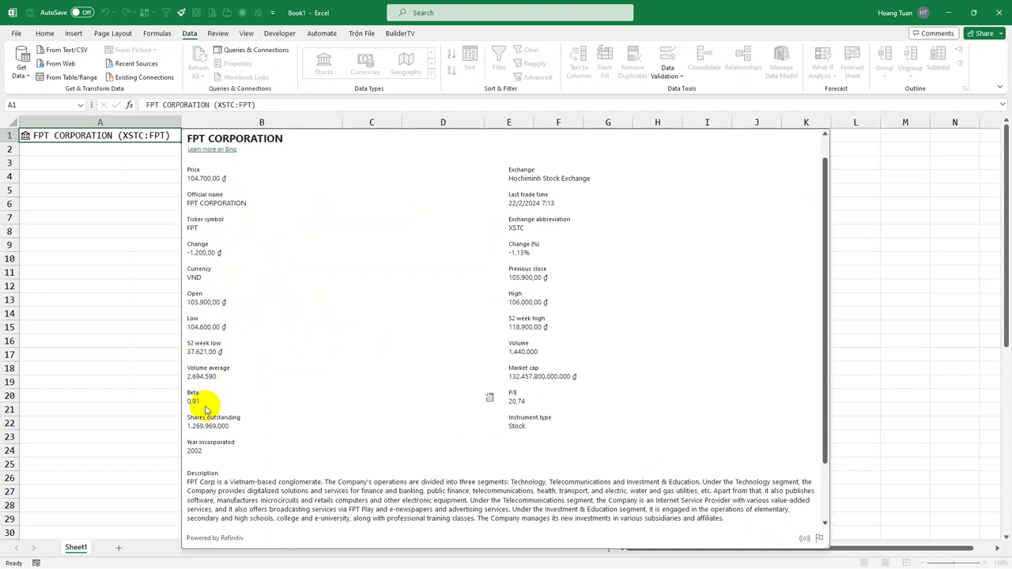
pyautogui.scroll(-3, 210, 434)
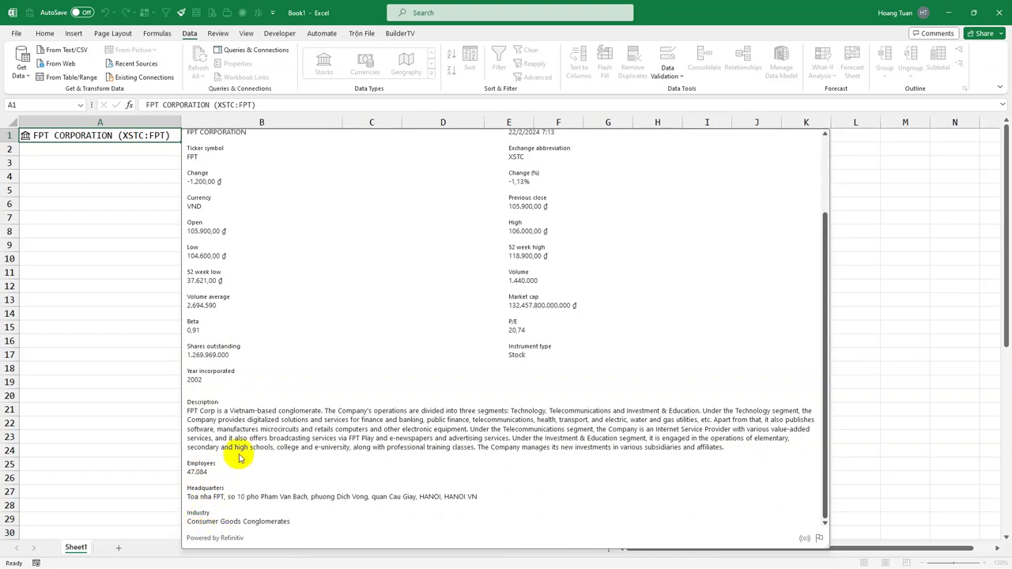
pyautogui.scroll(4, 240, 458)
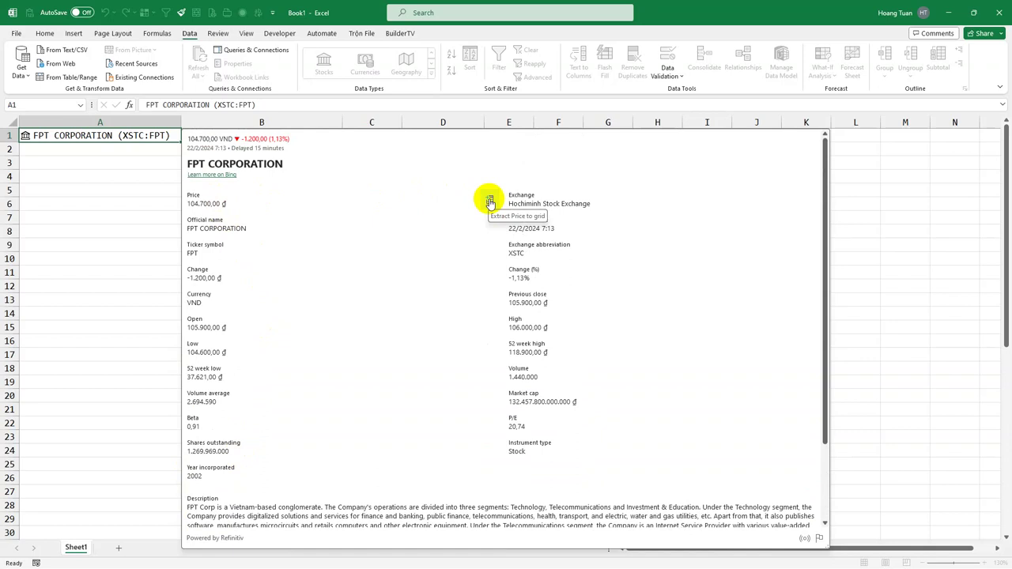
# - Extract FPT's Price (104.700,00 ₫) into B1 and insert its Beta (0,91) into C1
pyautogui.click(489, 201)
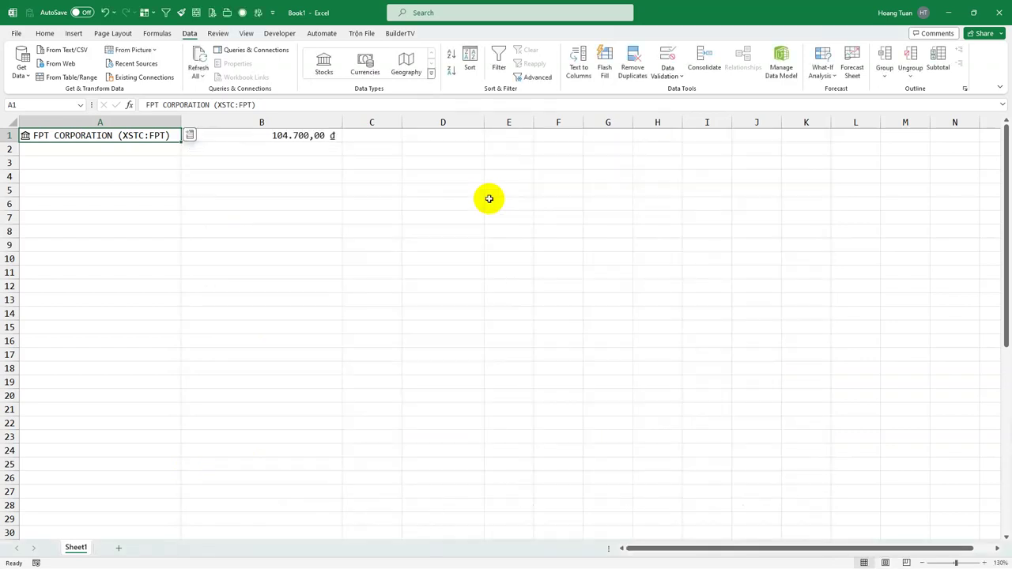
pyautogui.click(272, 135)
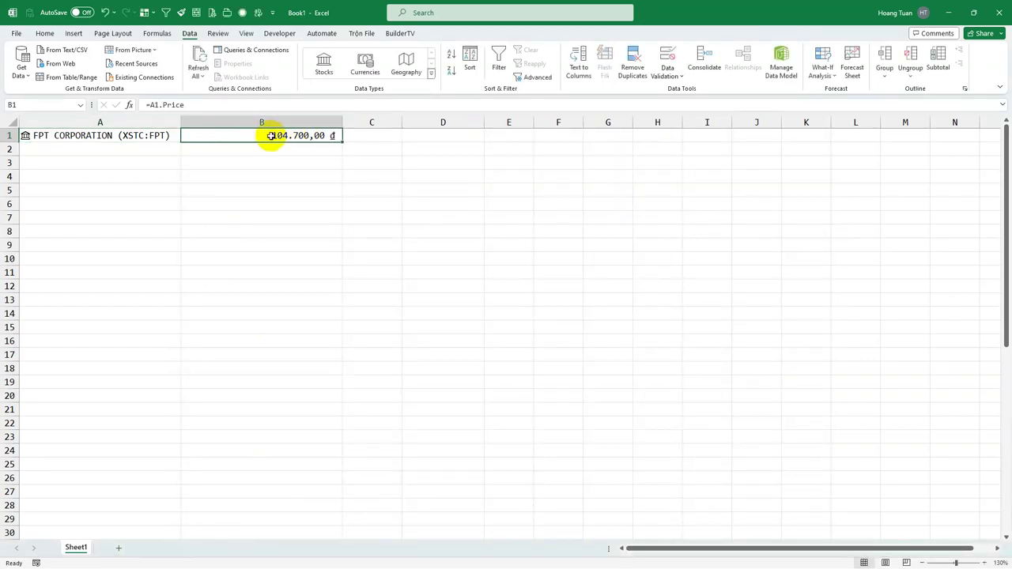
pyautogui.click(158, 135)
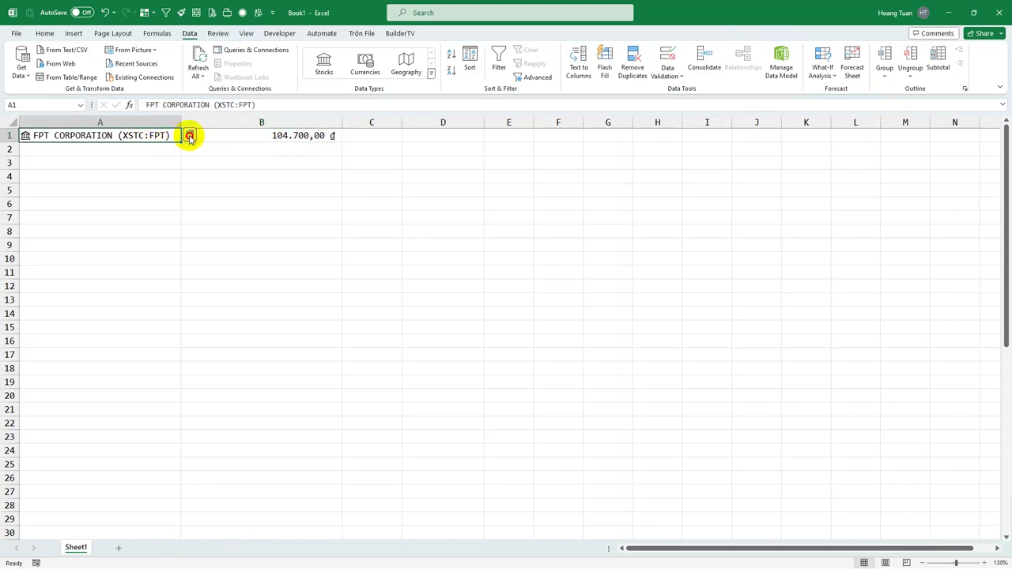
pyautogui.click(190, 137)
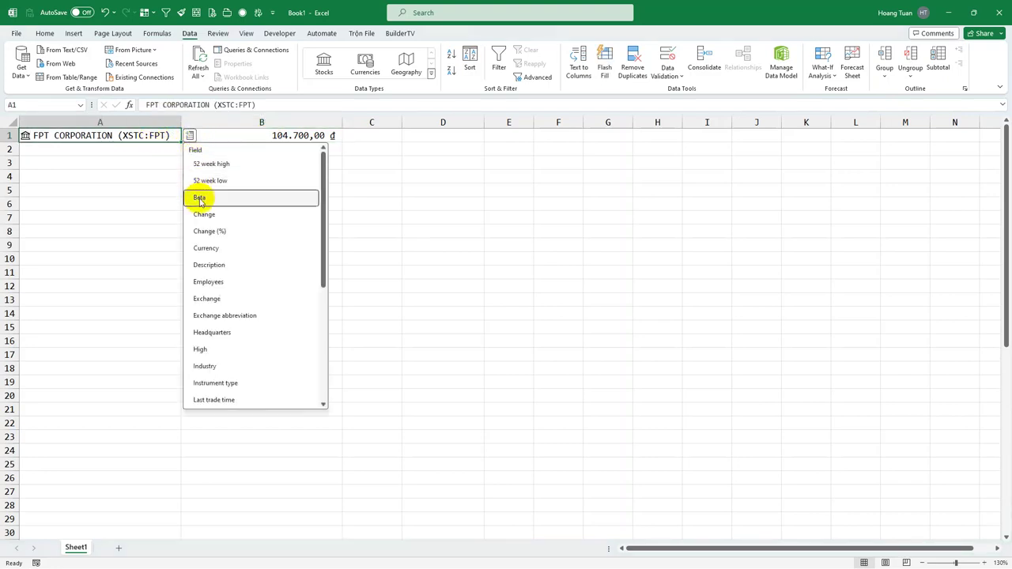
pyautogui.click(199, 199)
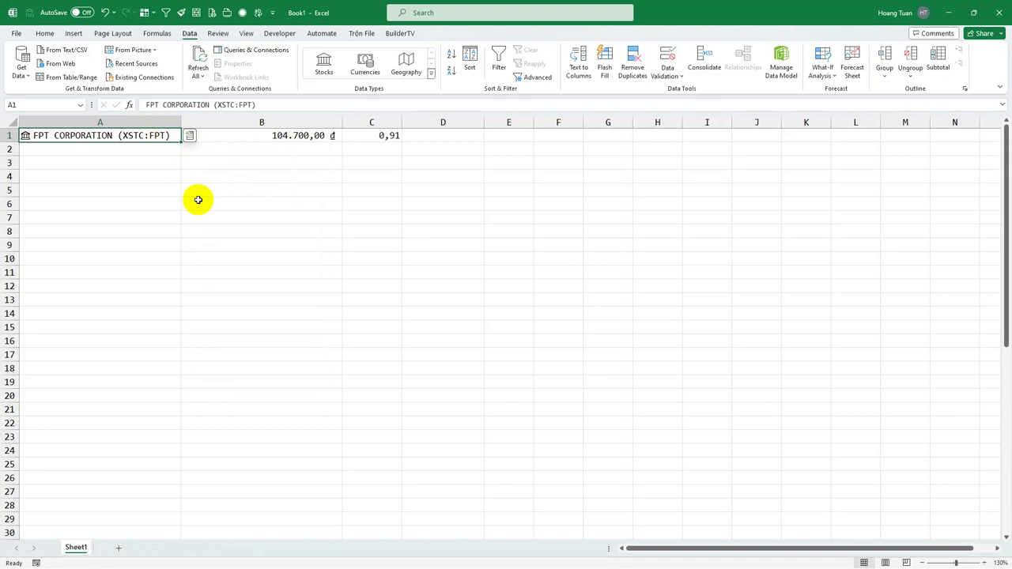
pyautogui.click(282, 205)
pyautogui.click(103, 162)
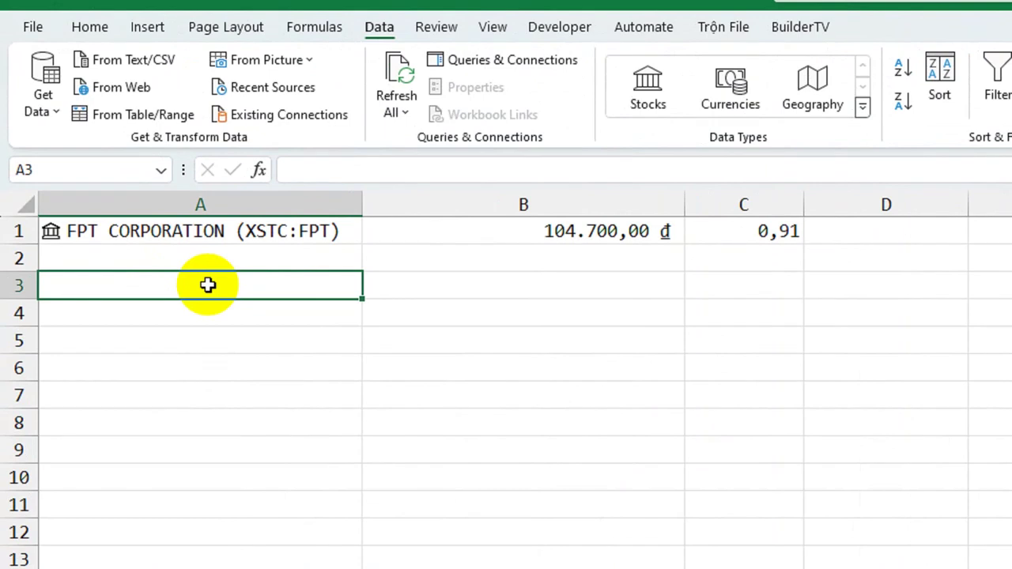
# - Enter =A1.Price in A3 so it shows FPT's price of 104.700,00 ₫
pyautogui.write('=')
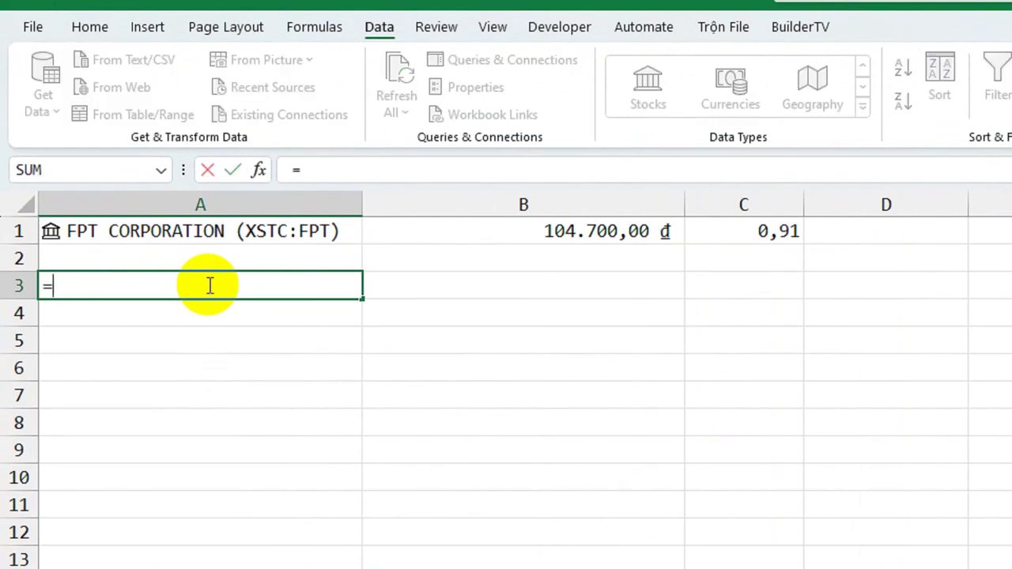
pyautogui.write('a1.p')
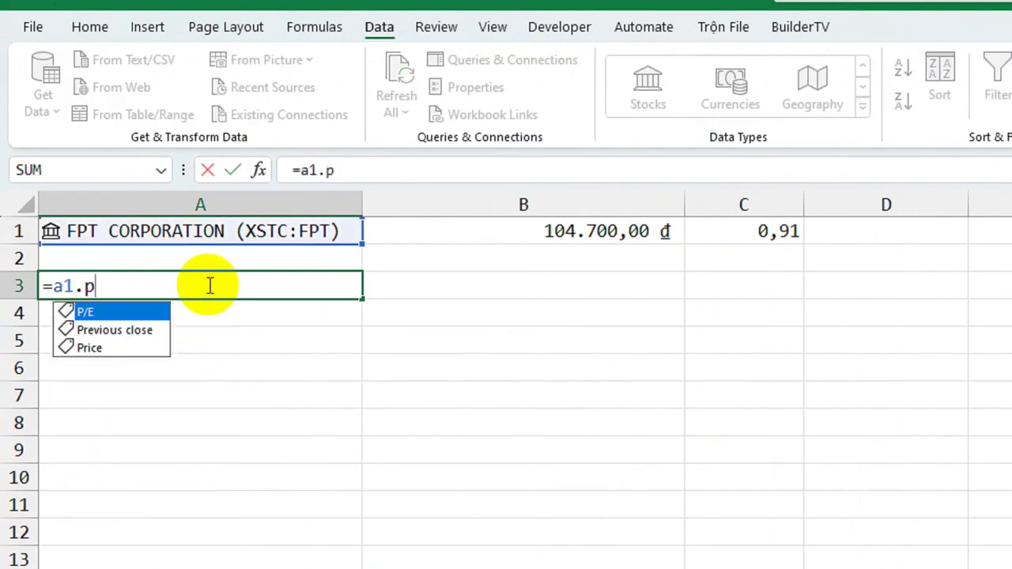
pyautogui.press('Down')
pyautogui.press('Down')
pyautogui.press('Tab')
pyautogui.press('Return')
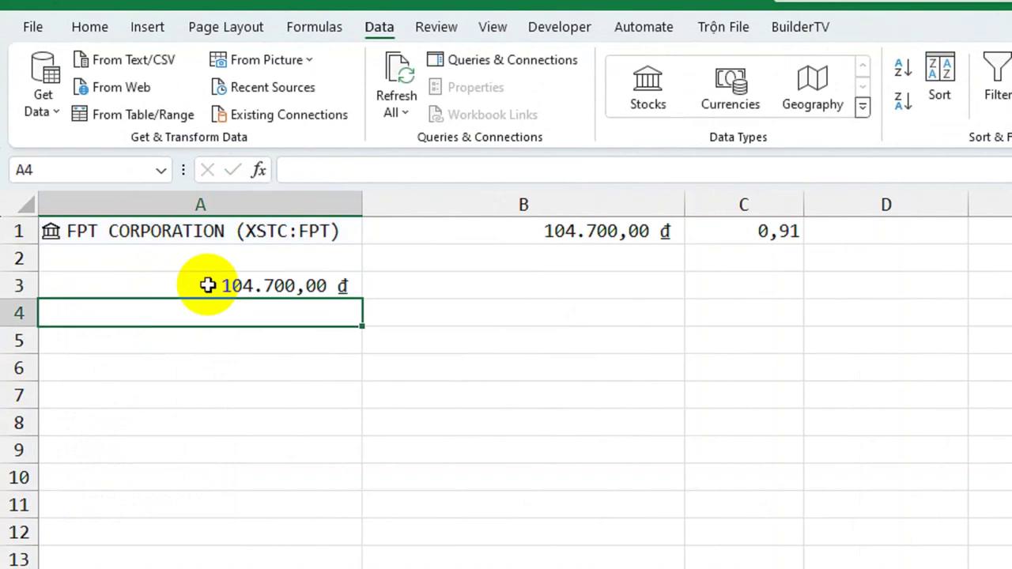
pyautogui.click(208, 285)
pyautogui.click(187, 346)
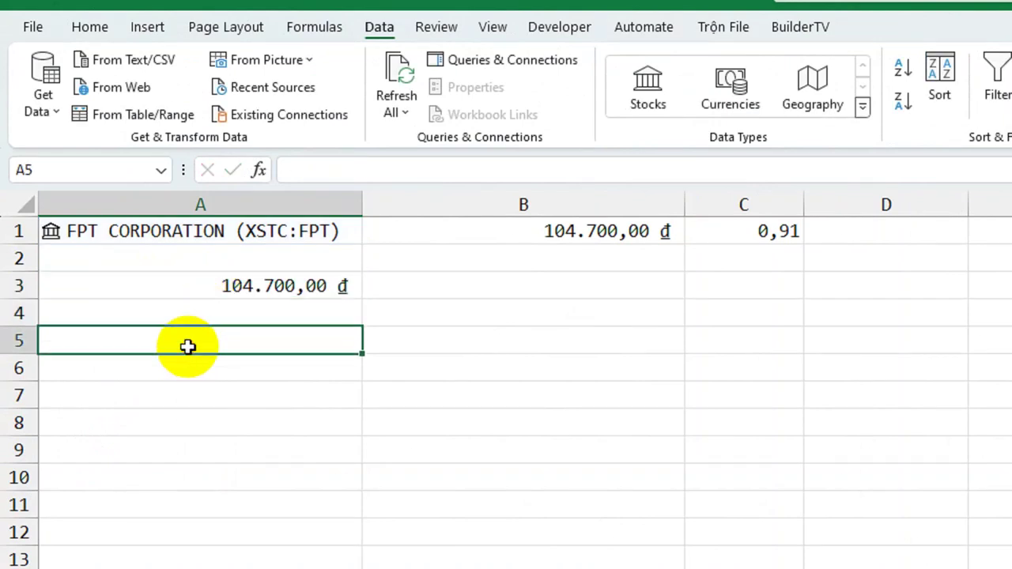
# - Enter =STOCKHISTORY(A1;"22/12/2022";;0;0;1) in A5, returning a 77.200,00 ₫ close
pyautogui.doubleClick(188, 346)
pyautogui.write('=s')
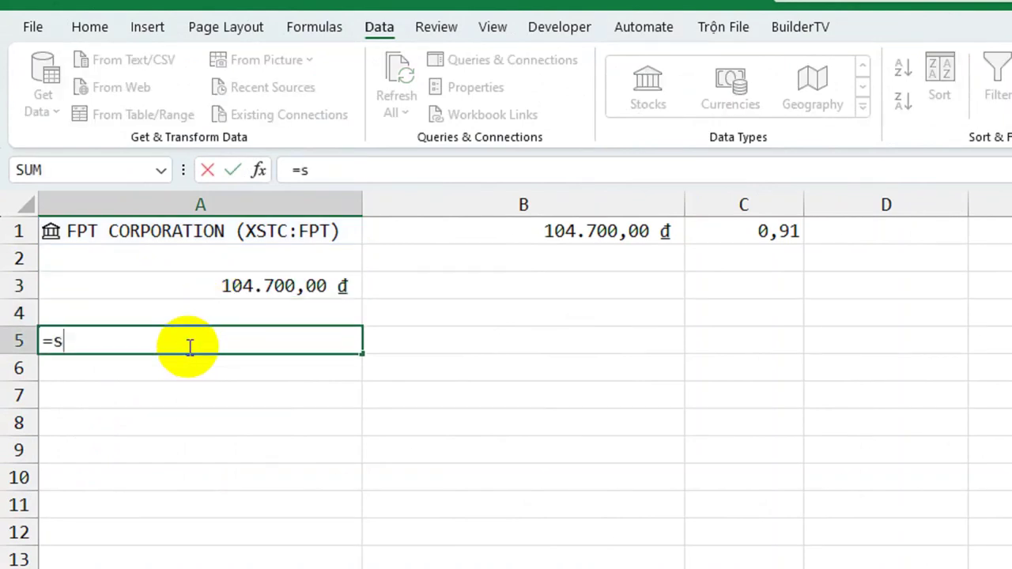
pyautogui.write('to')
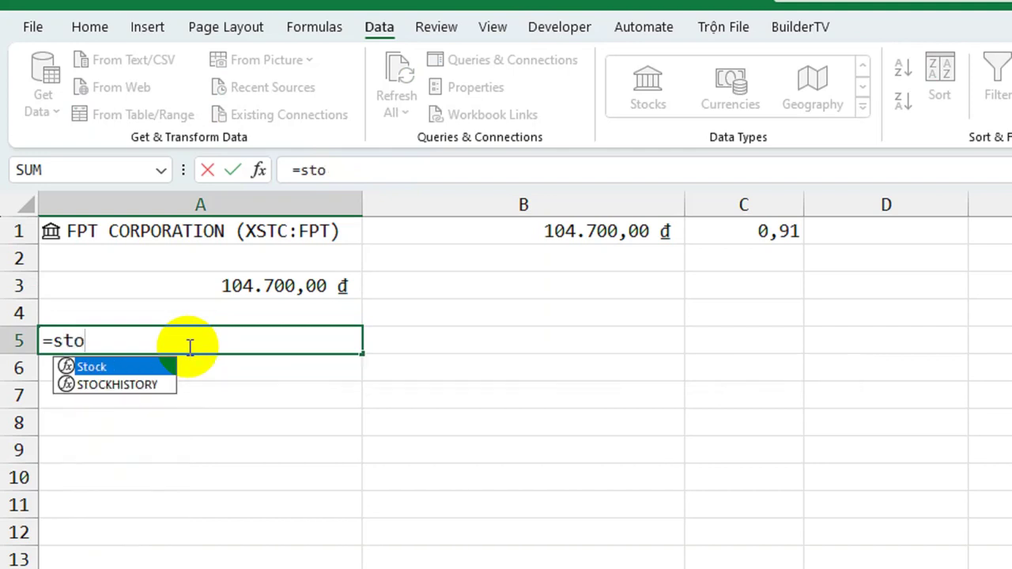
pyautogui.press('Down')
pyautogui.press('Tab')
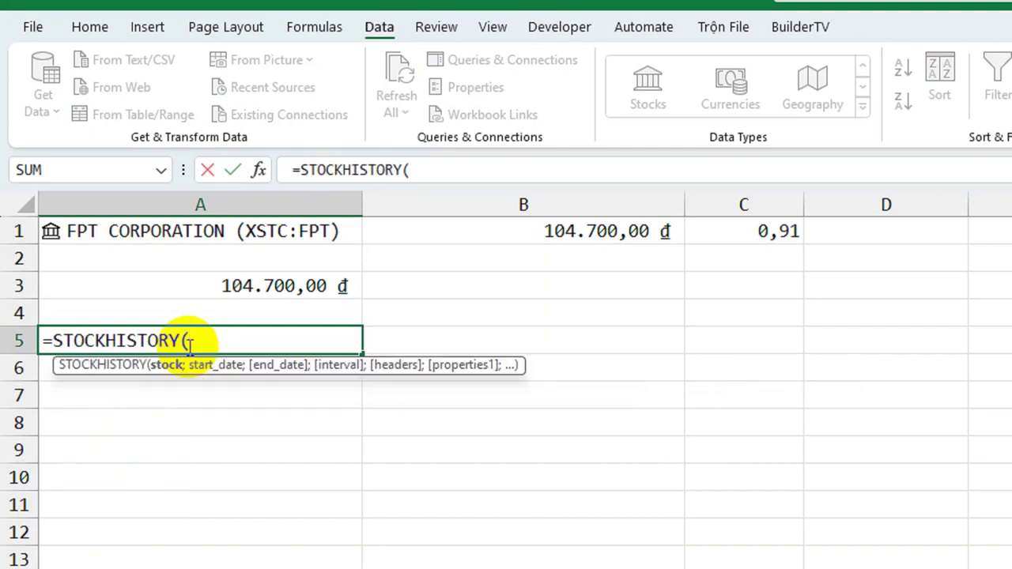
pyautogui.click(131, 229)
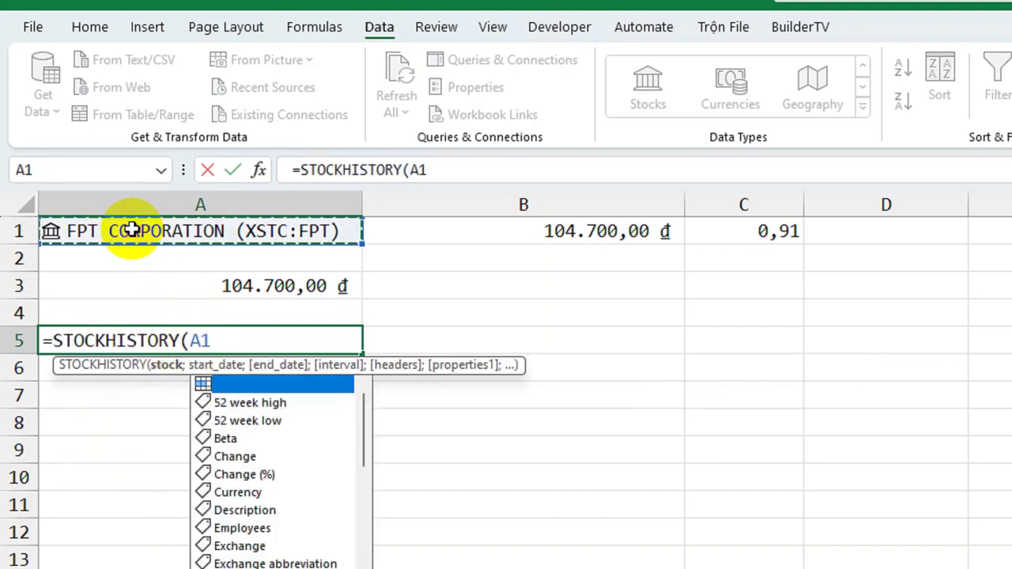
pyautogui.write(';')
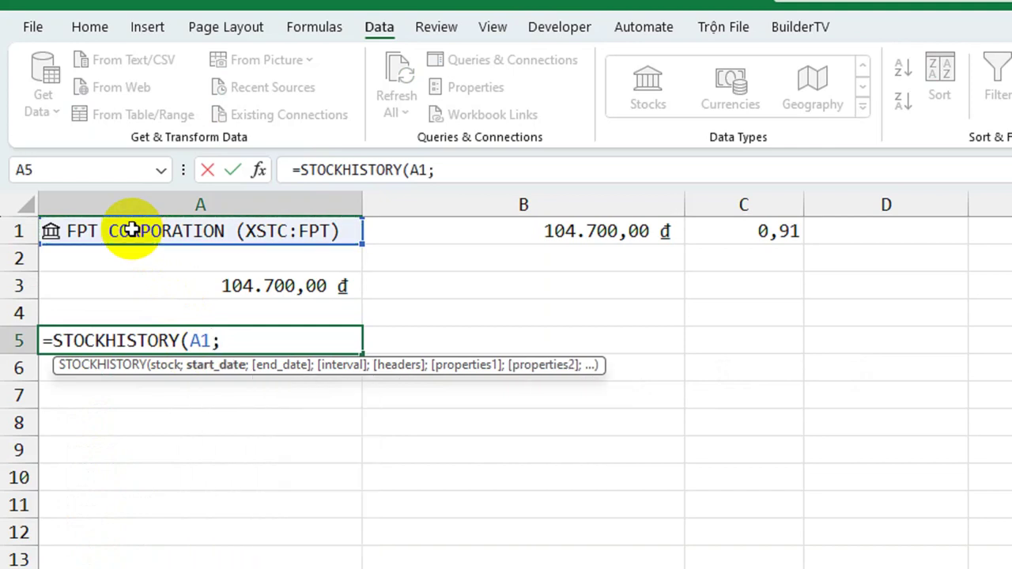
pyautogui.write('"2')
pyautogui.write('2/12/2022')
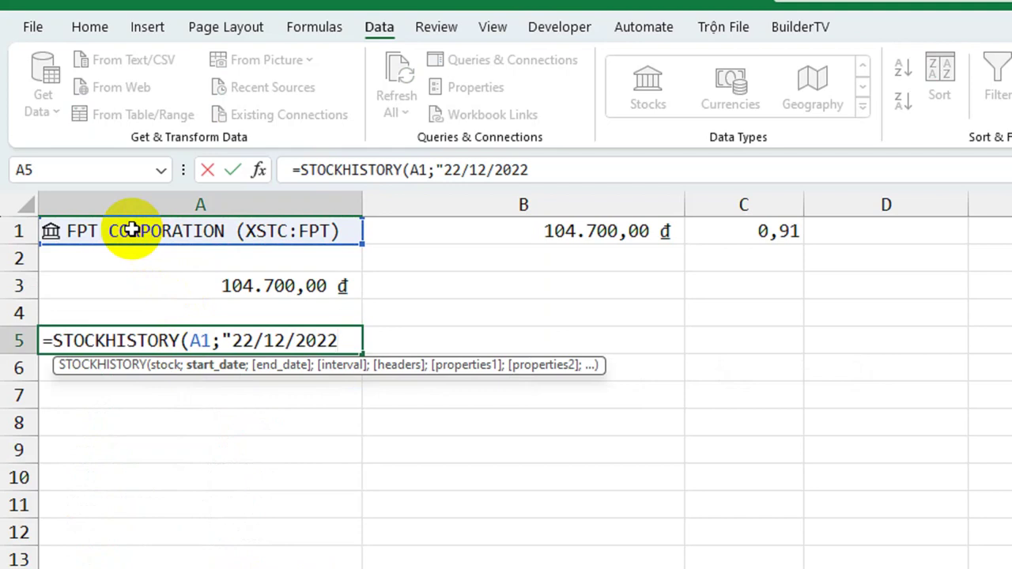
pyautogui.write('"')
pyautogui.write(';')
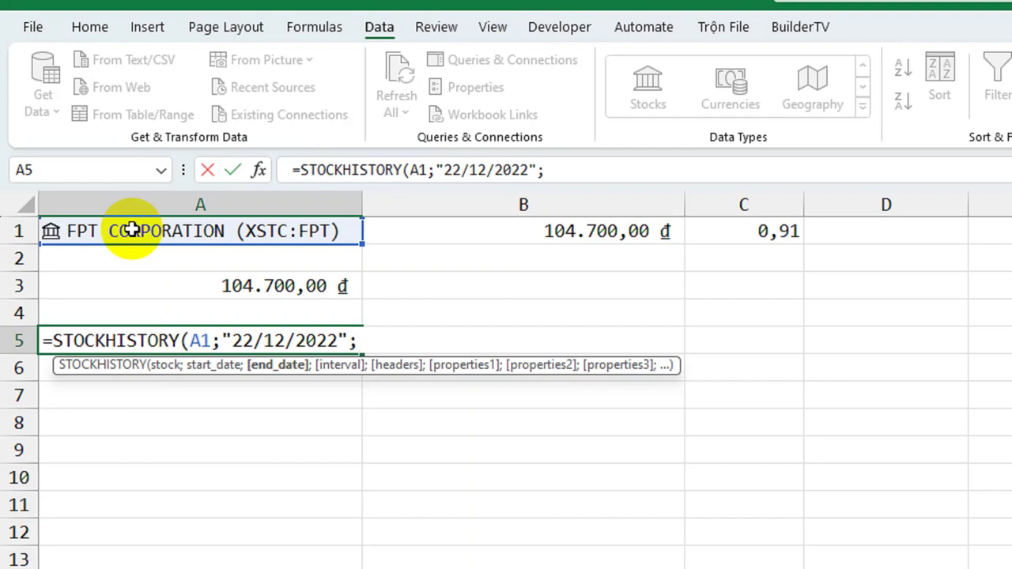
pyautogui.write(';')
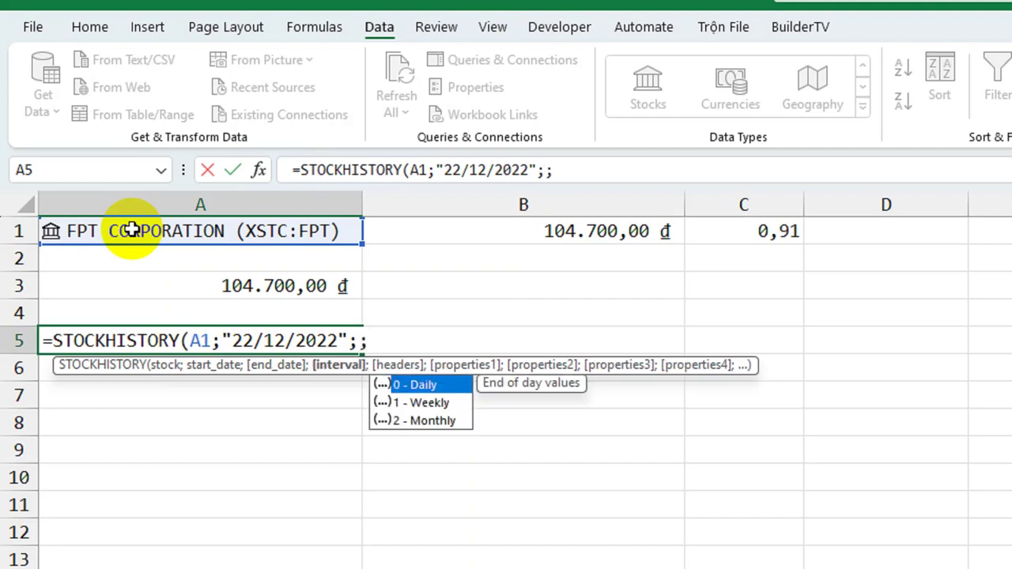
pyautogui.write('0;')
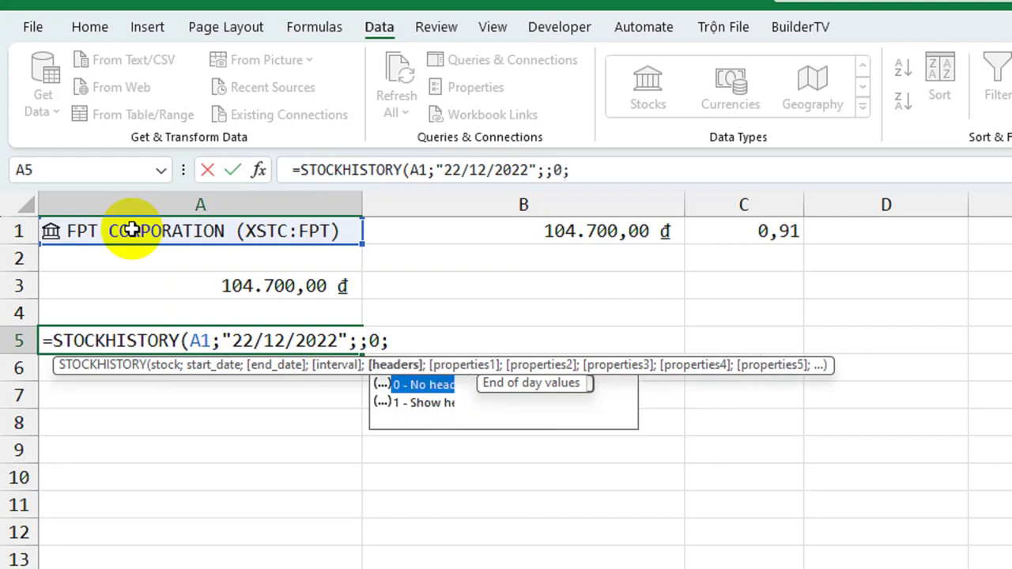
pyautogui.write('0')
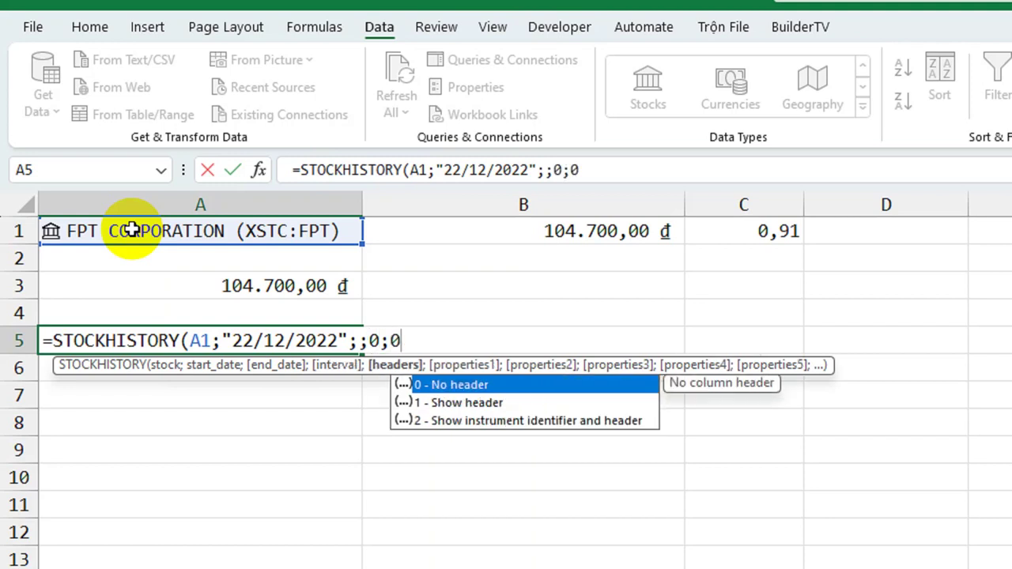
pyautogui.write(';')
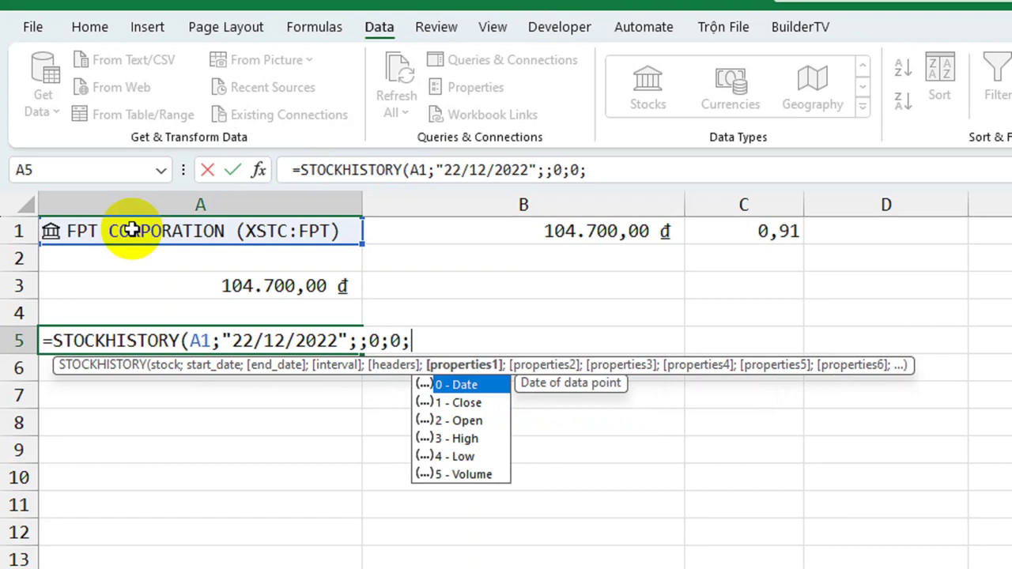
pyautogui.write('1')
pyautogui.press('Return')
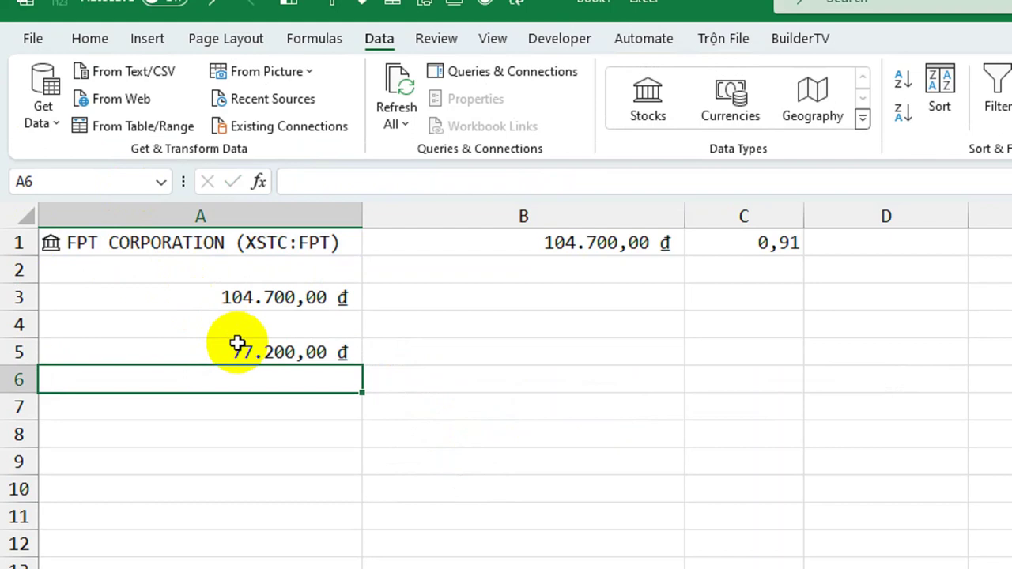
pyautogui.click(245, 339)
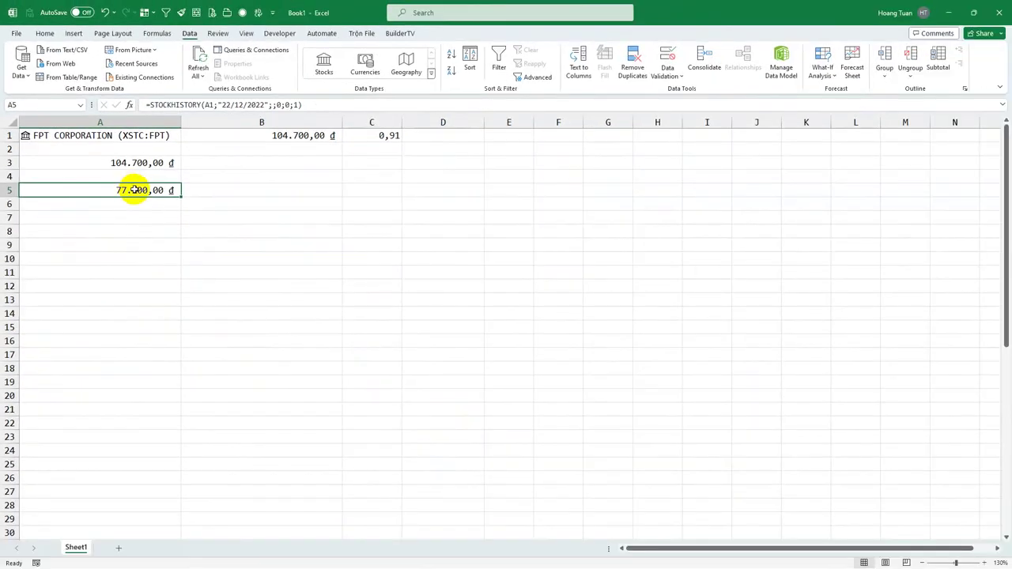
pyautogui.hotkey('alt', 'Tab')
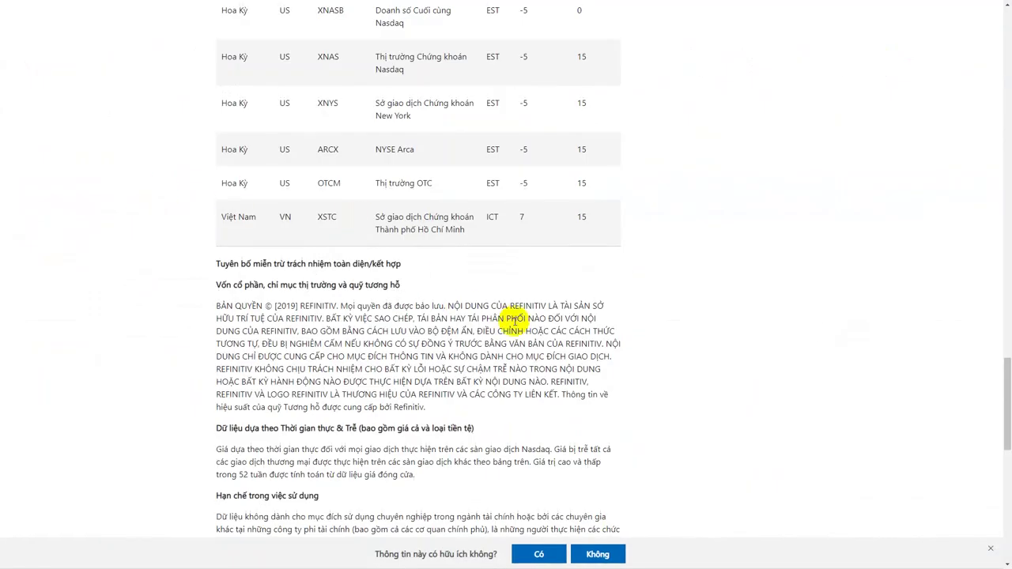
# - In CafeF's FPT price history, mark the 22/12/2022 row closing at 77.2 and exit full screen
pyautogui.hotkey('ctrl', 'Tab')
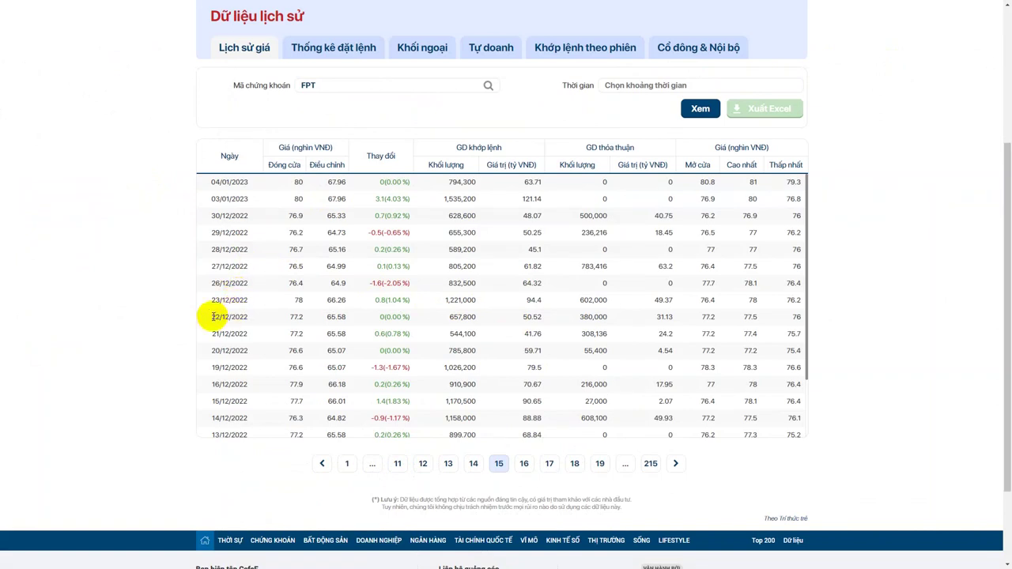
pyautogui.moveTo(212, 316); pyautogui.dragTo(364, 317)
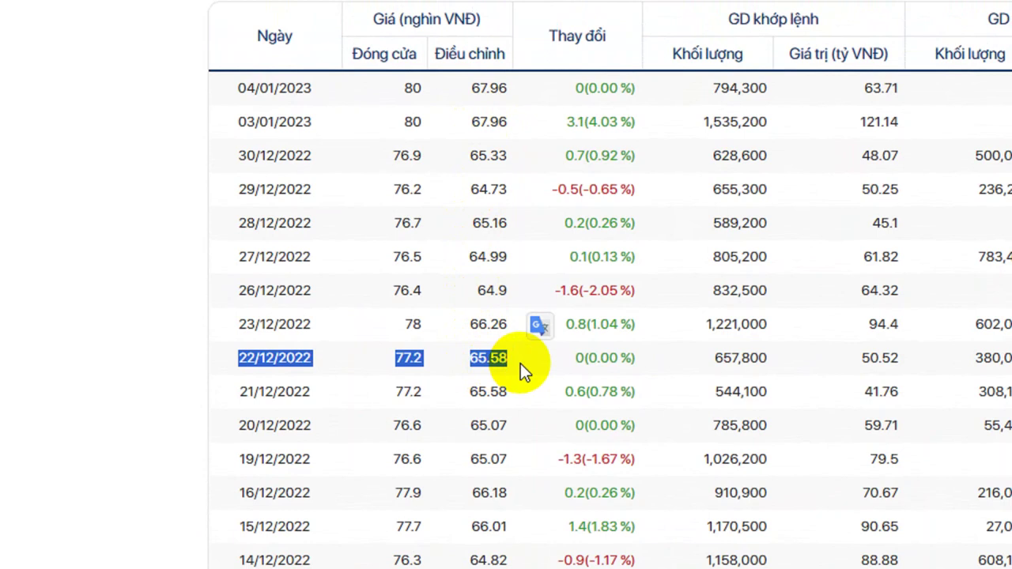
pyautogui.scroll(1, 475, 198)
pyautogui.moveTo(436, 130); pyautogui.dragTo(508, 144)
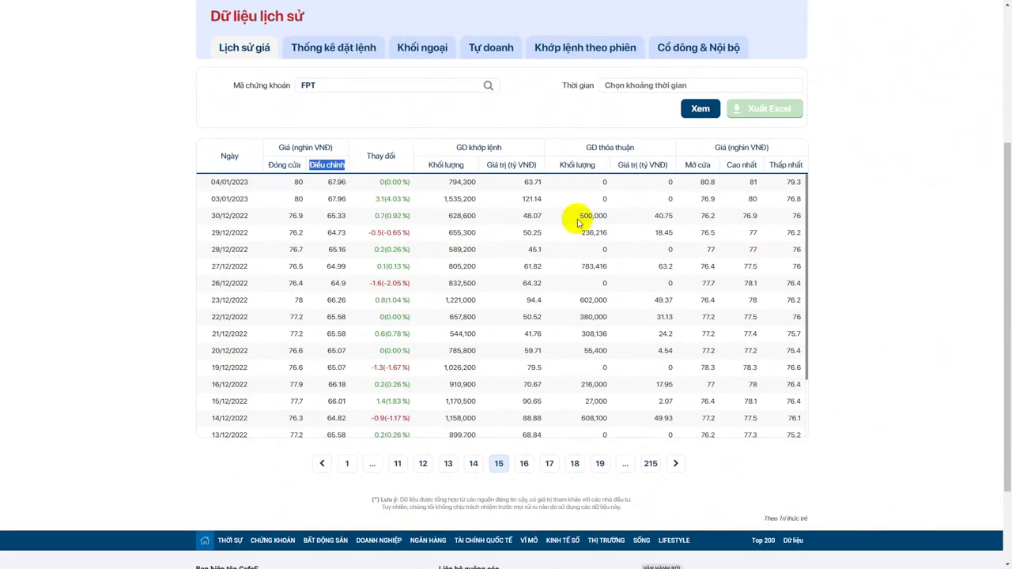
pyautogui.press('F11')
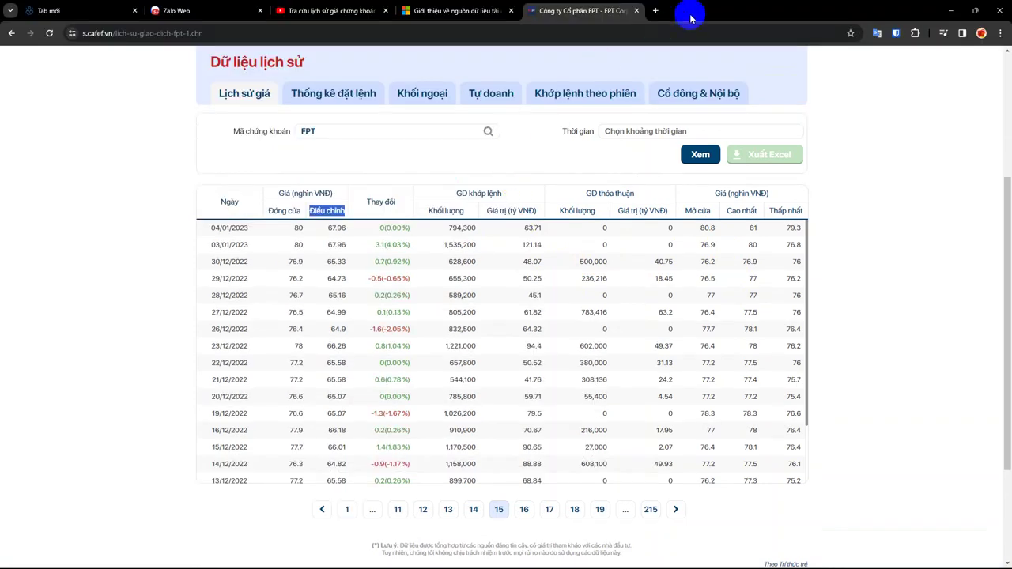
# - Place CafeF on the left and Excel on the right, selecting the 77.2 close for 22/12/2022
pyautogui.moveTo(689, 7); pyautogui.dragTo(2, 269)
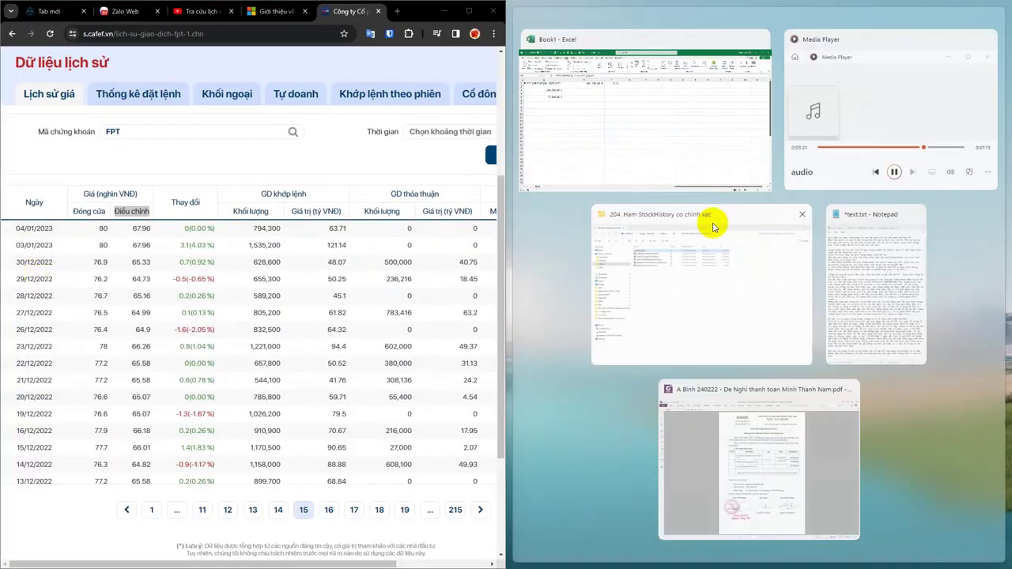
pyautogui.click(662, 159)
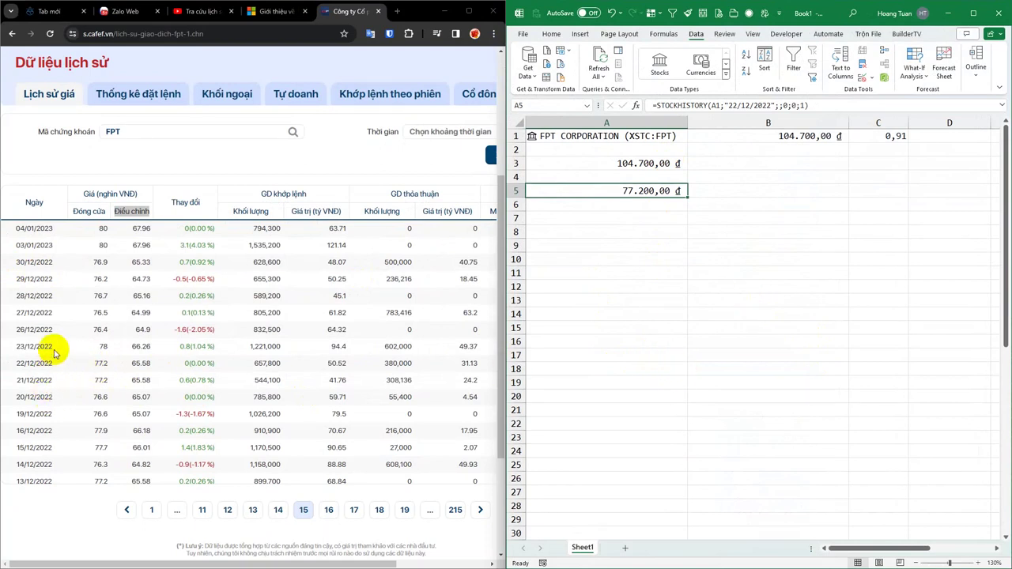
pyautogui.doubleClick(100, 363)
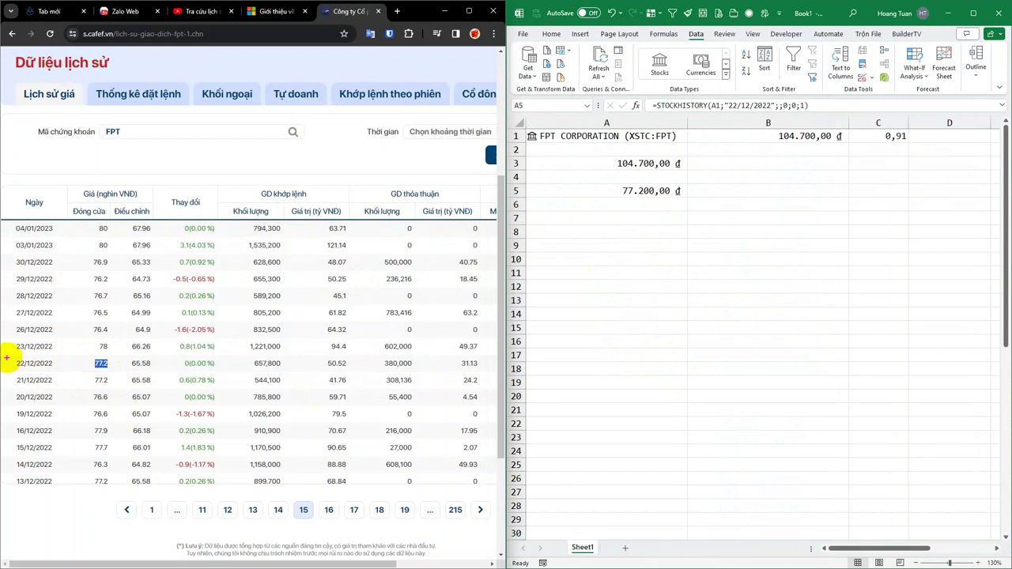
# - Box 77.2, the Đóng cửa header and A5's 77.200,00 ₫ in red, linked by an arrow
pyautogui.moveTo(6, 356); pyautogui.dragTo(125, 371)
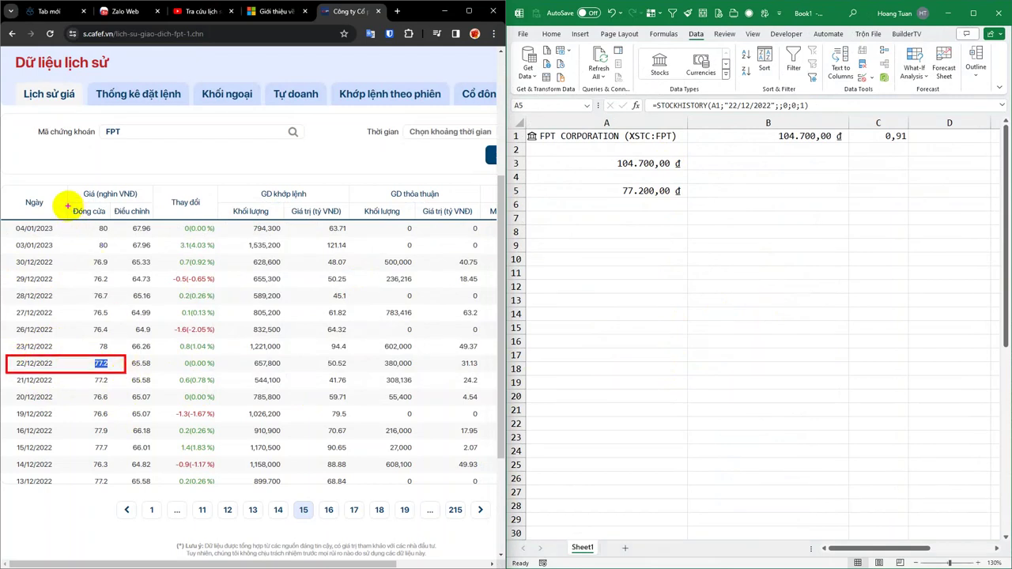
pyautogui.moveTo(67, 204); pyautogui.dragTo(111, 220)
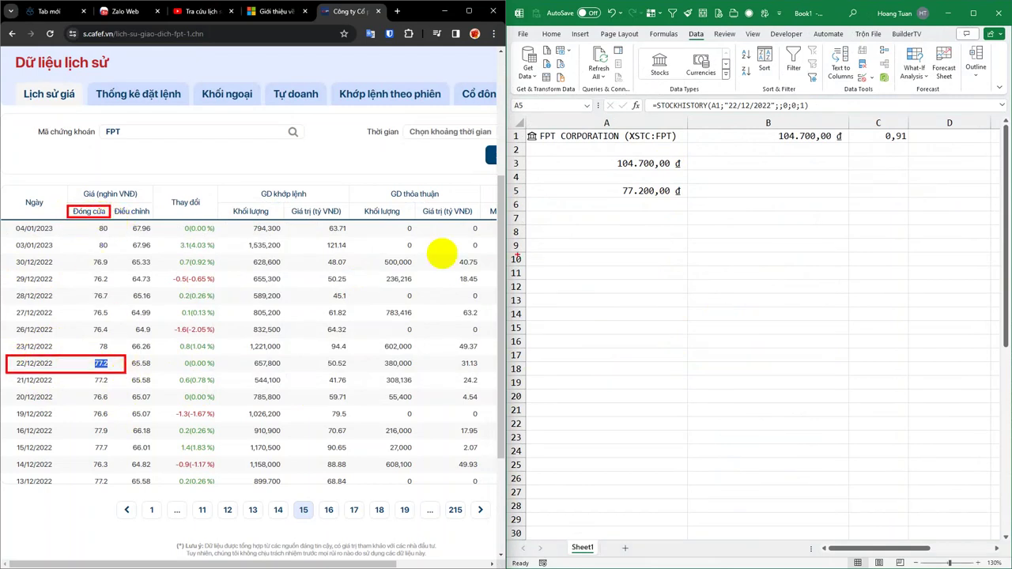
pyautogui.moveTo(608, 180); pyautogui.dragTo(689, 201)
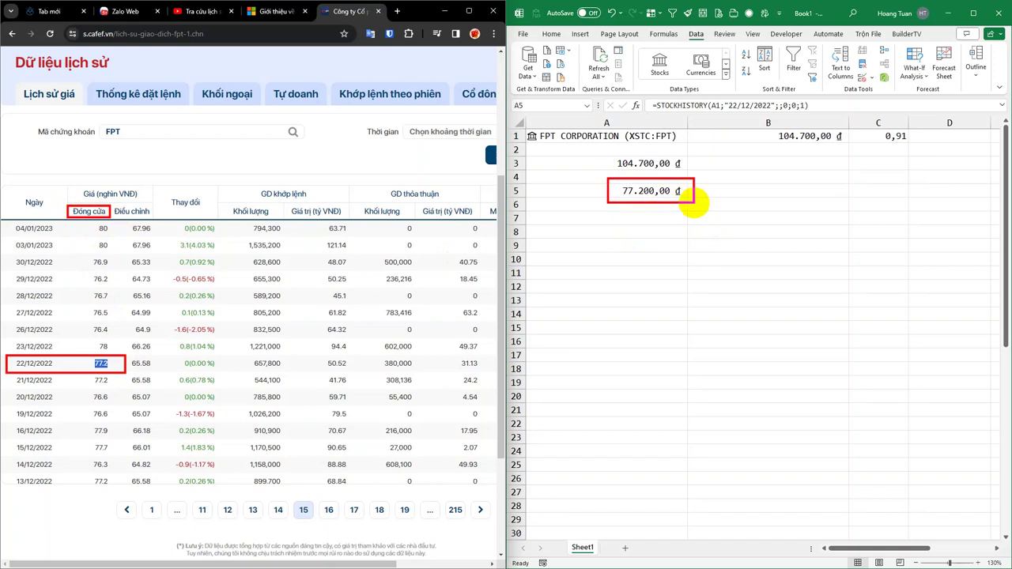
pyautogui.moveTo(142, 364)
pyautogui.mouseDown()
pyautogui.moveTo(550, 257)
pyautogui.moveTo(599, 200)
pyautogui.mouseUp()
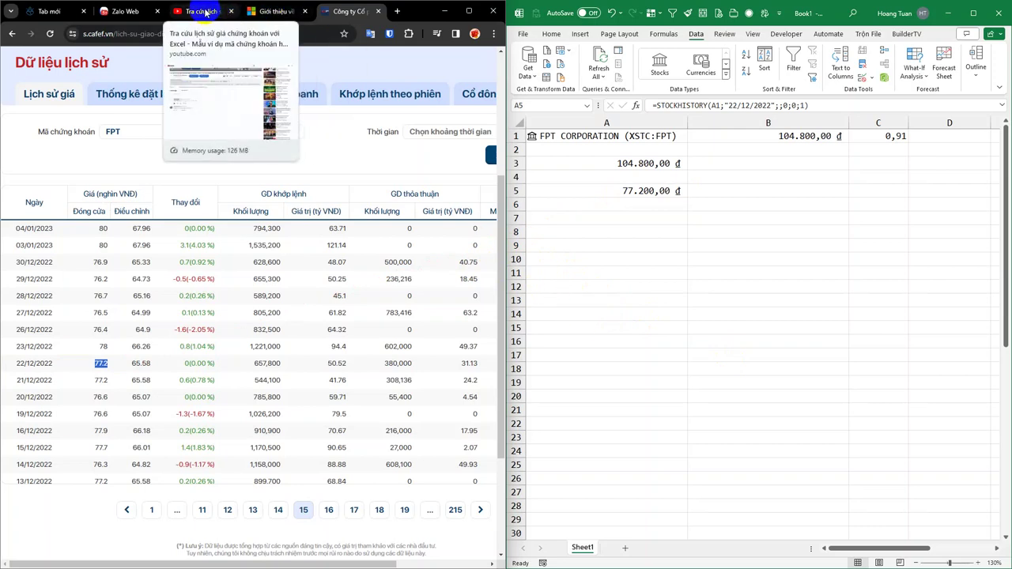
# - In maximized Chrome, highlight the YouTube video's title and 'Link tải file Excel' line, then return to the new-tab page
pyautogui.click(205, 13)
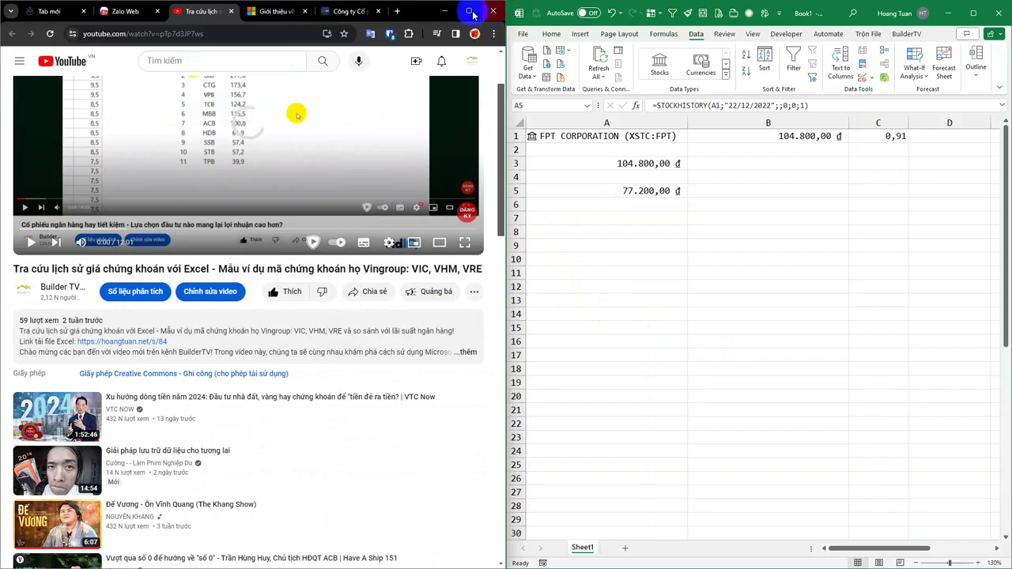
pyautogui.click(469, 11)
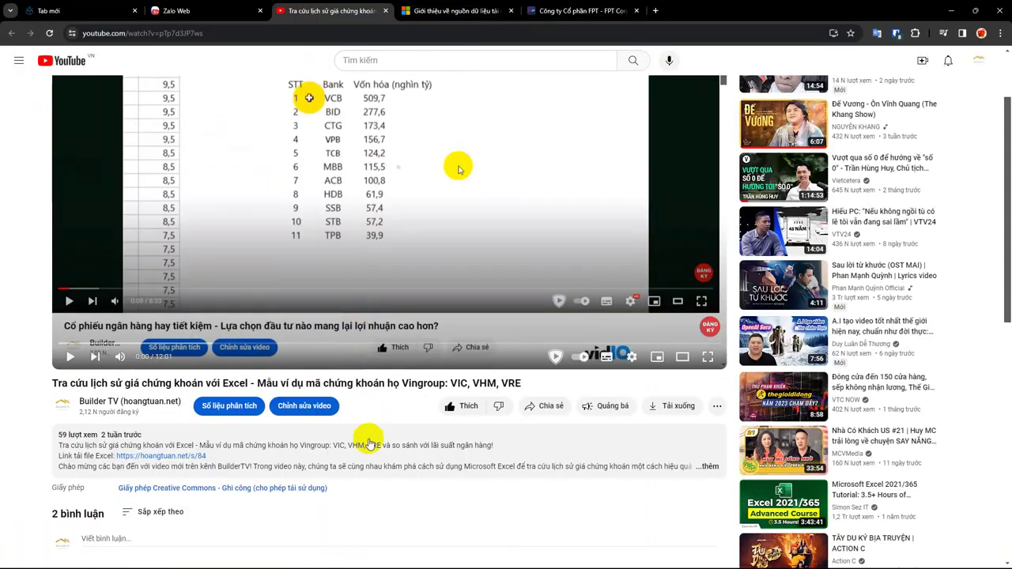
pyautogui.scroll(2, 365, 439)
pyautogui.scroll(-2, 367, 450)
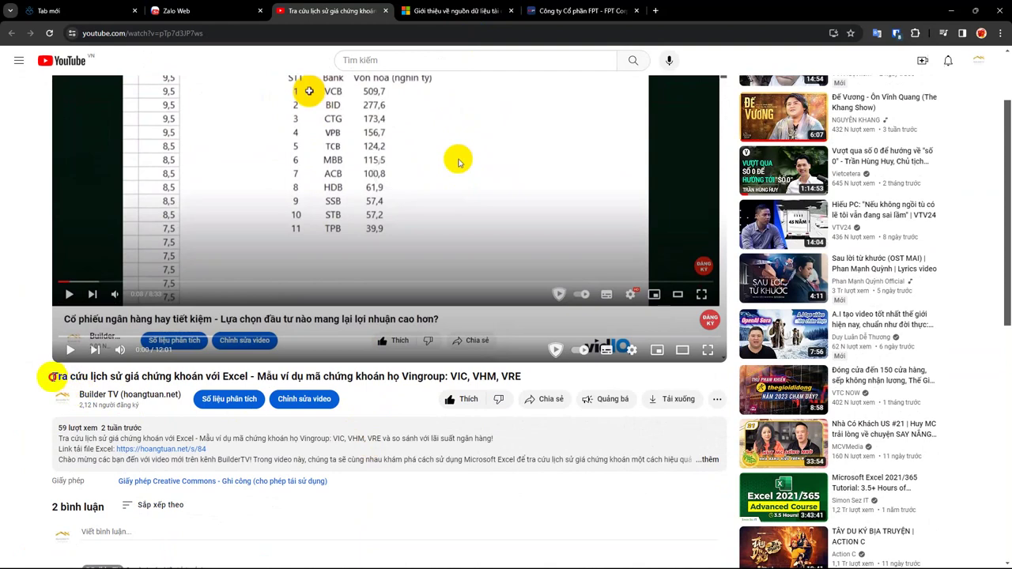
pyautogui.moveTo(52, 377); pyautogui.dragTo(521, 378)
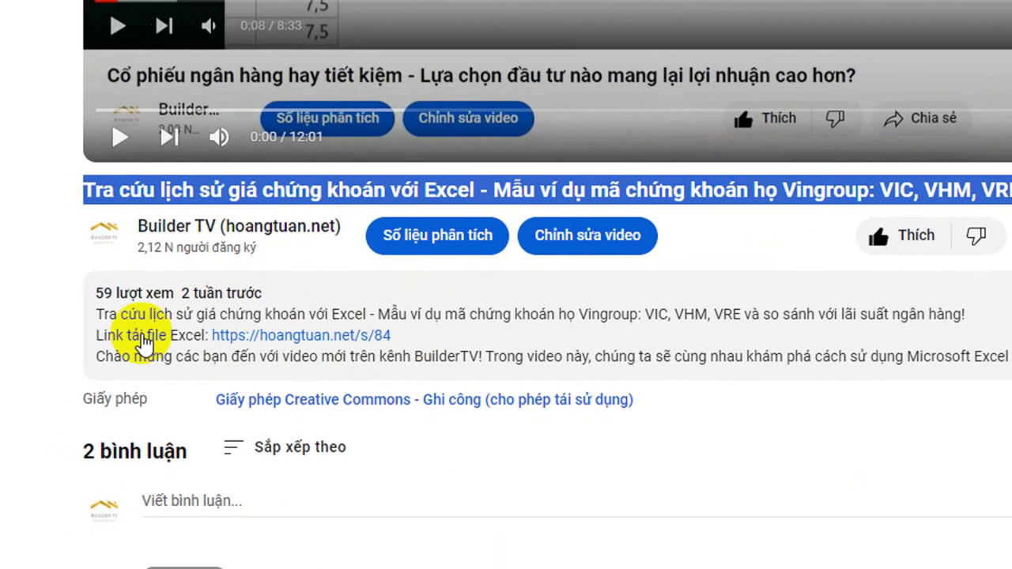
pyautogui.moveTo(116, 336); pyautogui.dragTo(469, 340)
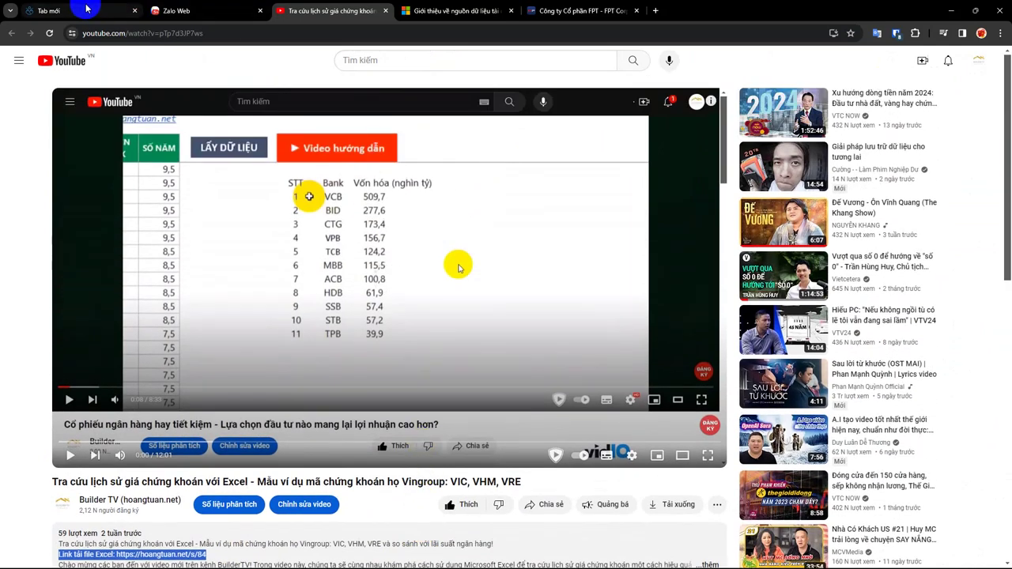
pyautogui.click(80, 10)
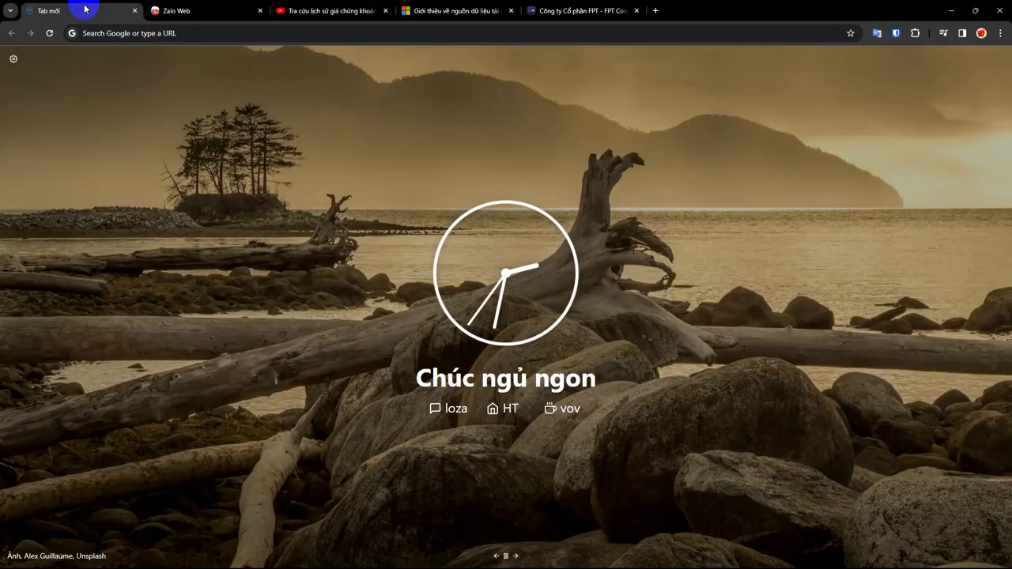